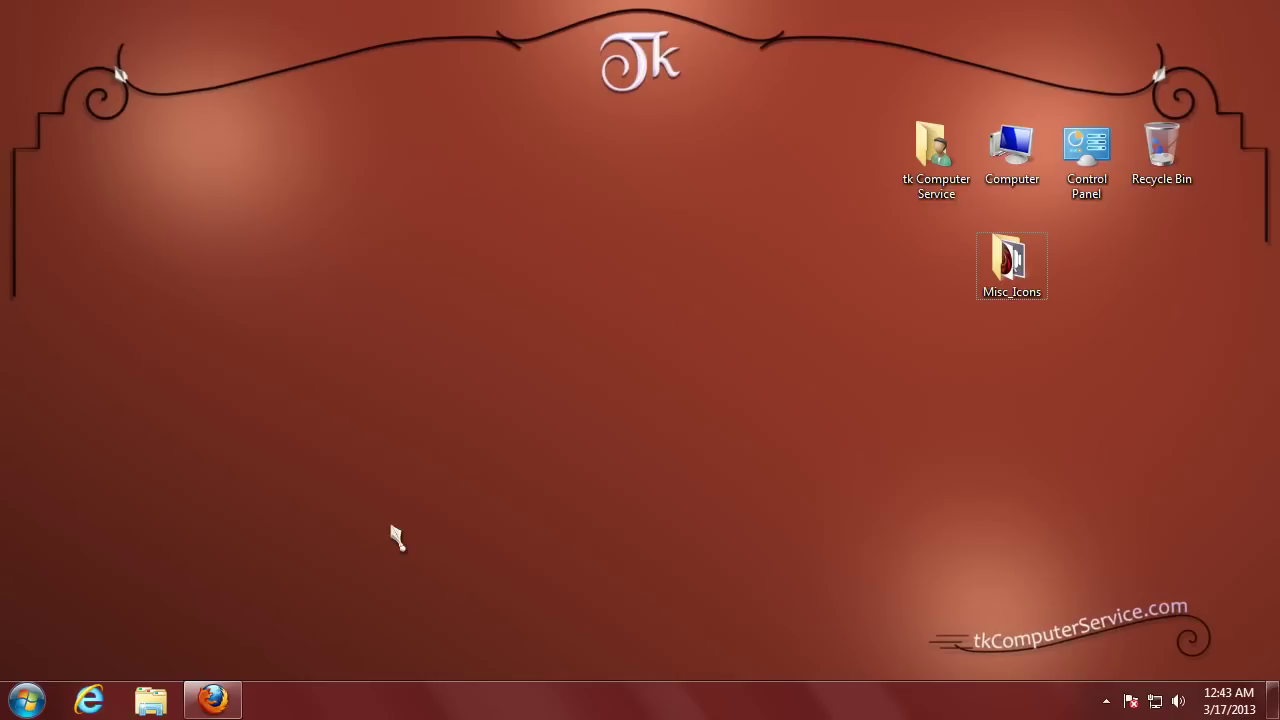
Step: Download DBAN 2.2.7 Beta for CD-R and DVD-R media from the DBAN website and save the ISO file
click(214, 699)
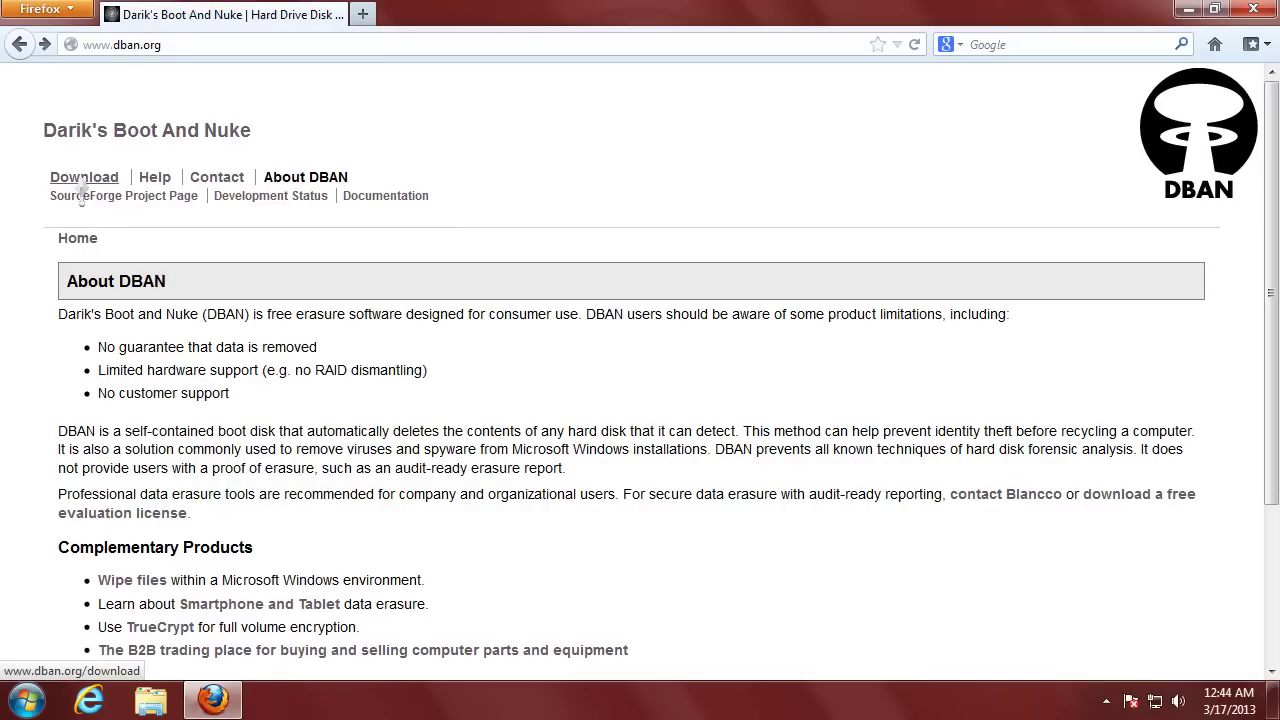
click(82, 186)
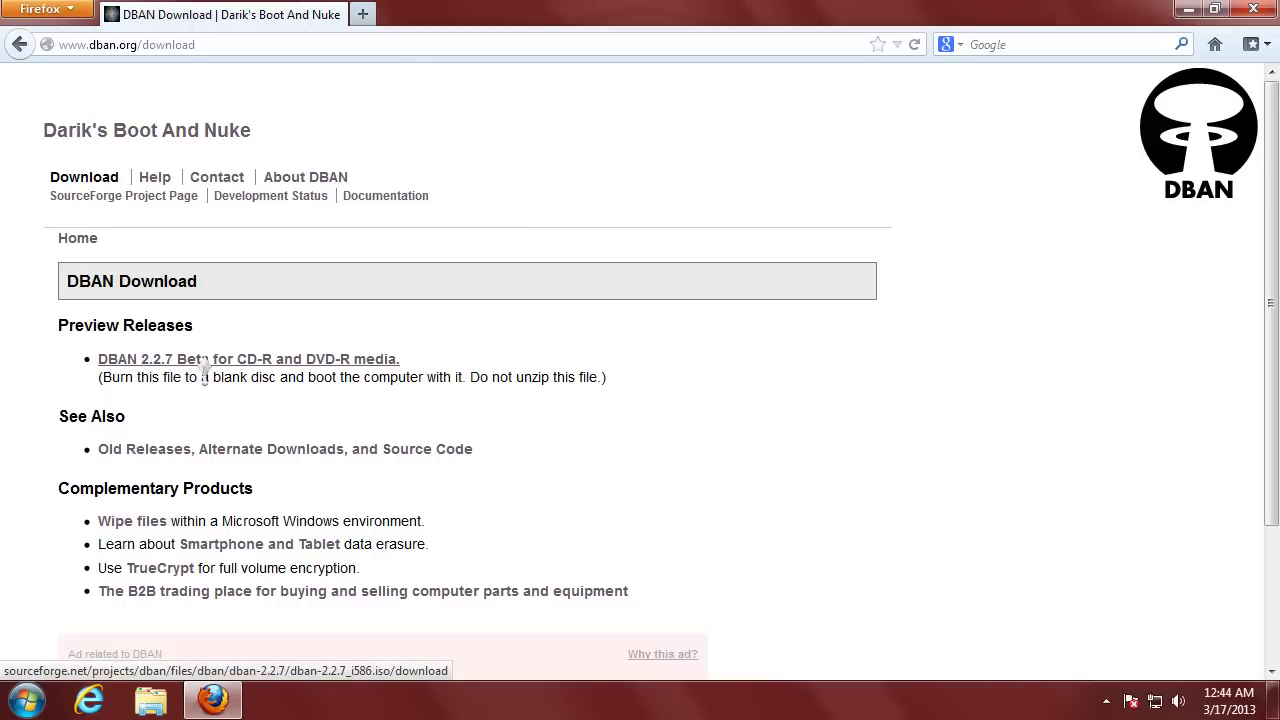
click(231, 362)
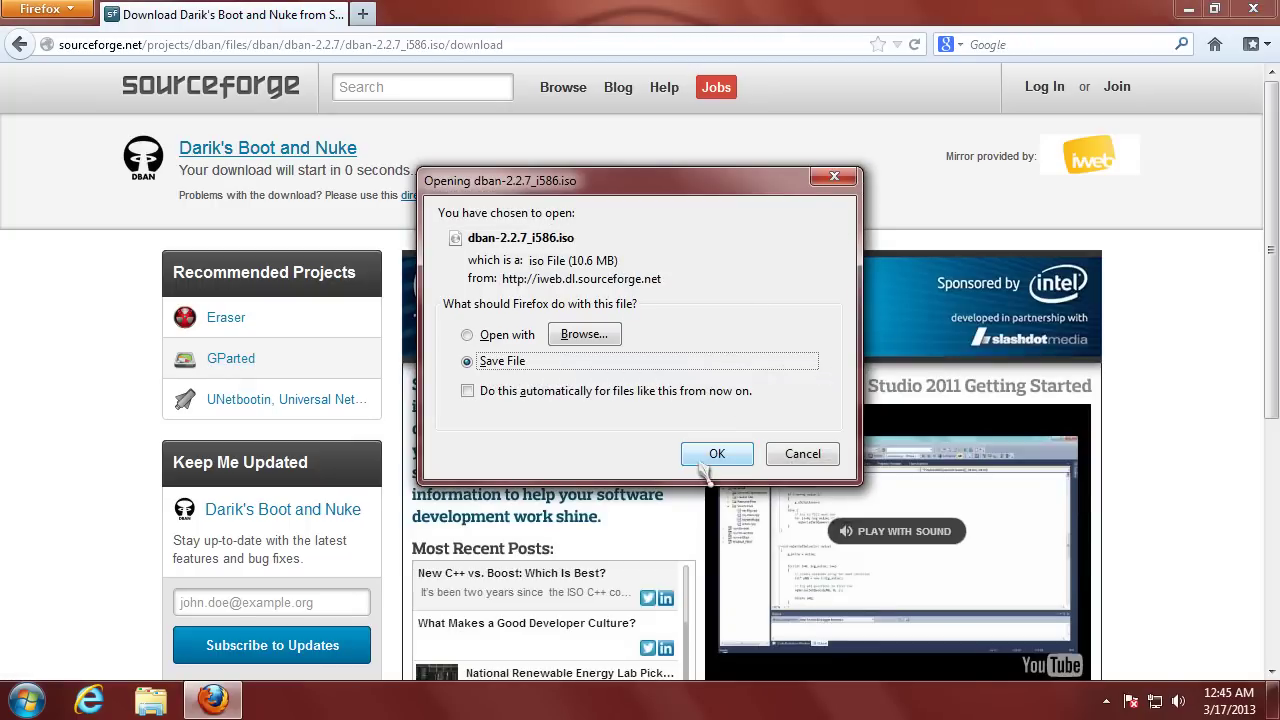
click(716, 455)
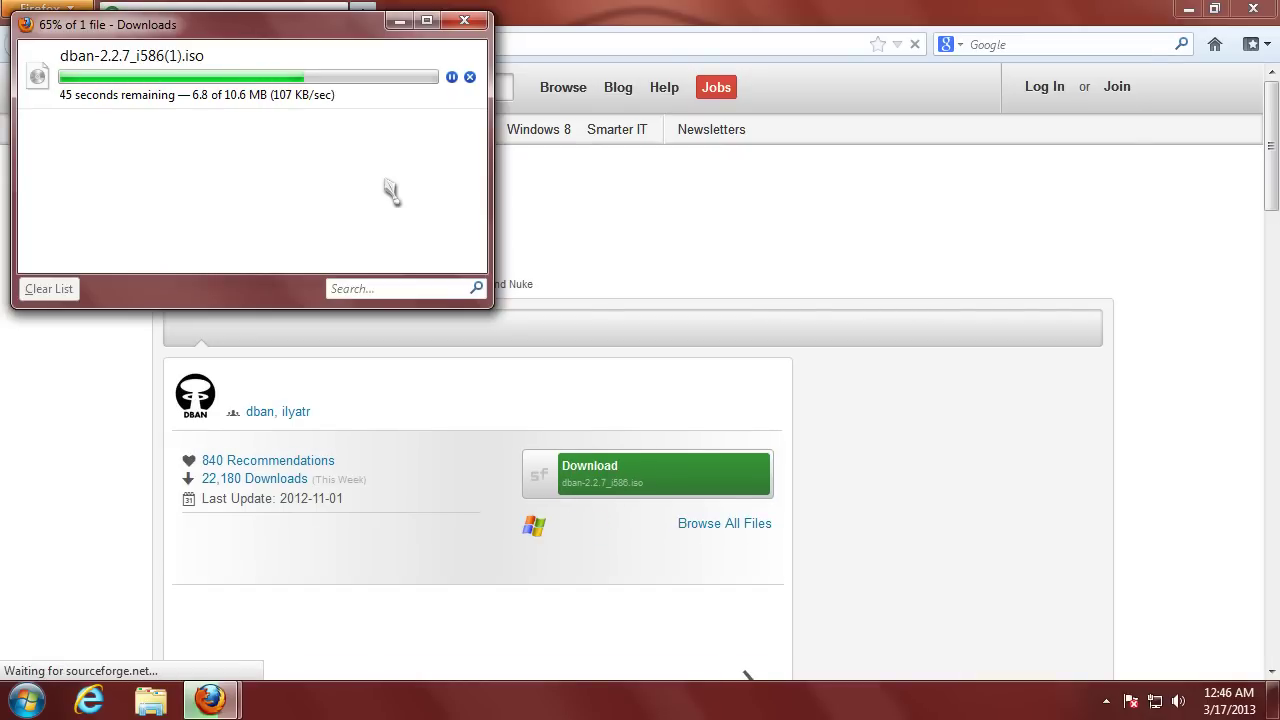
Step: Close the SourceForge browser window and the Downloads window
key(Escape)
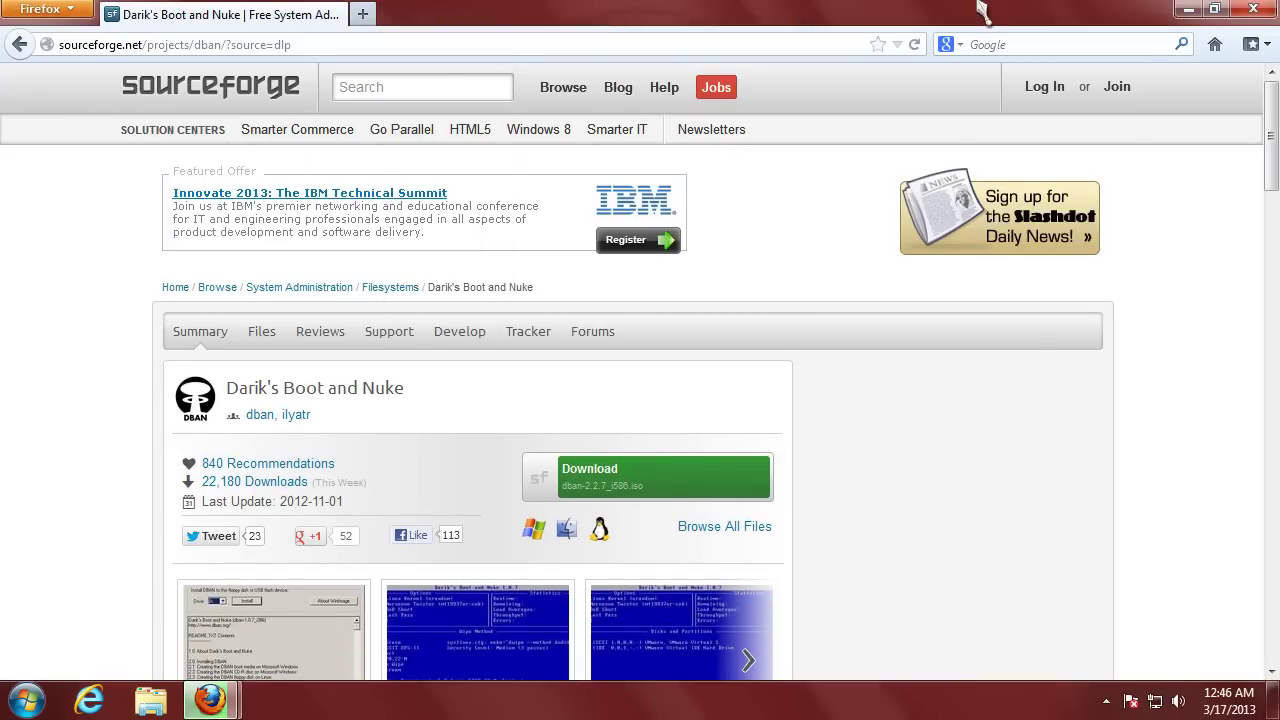
click(1254, 9)
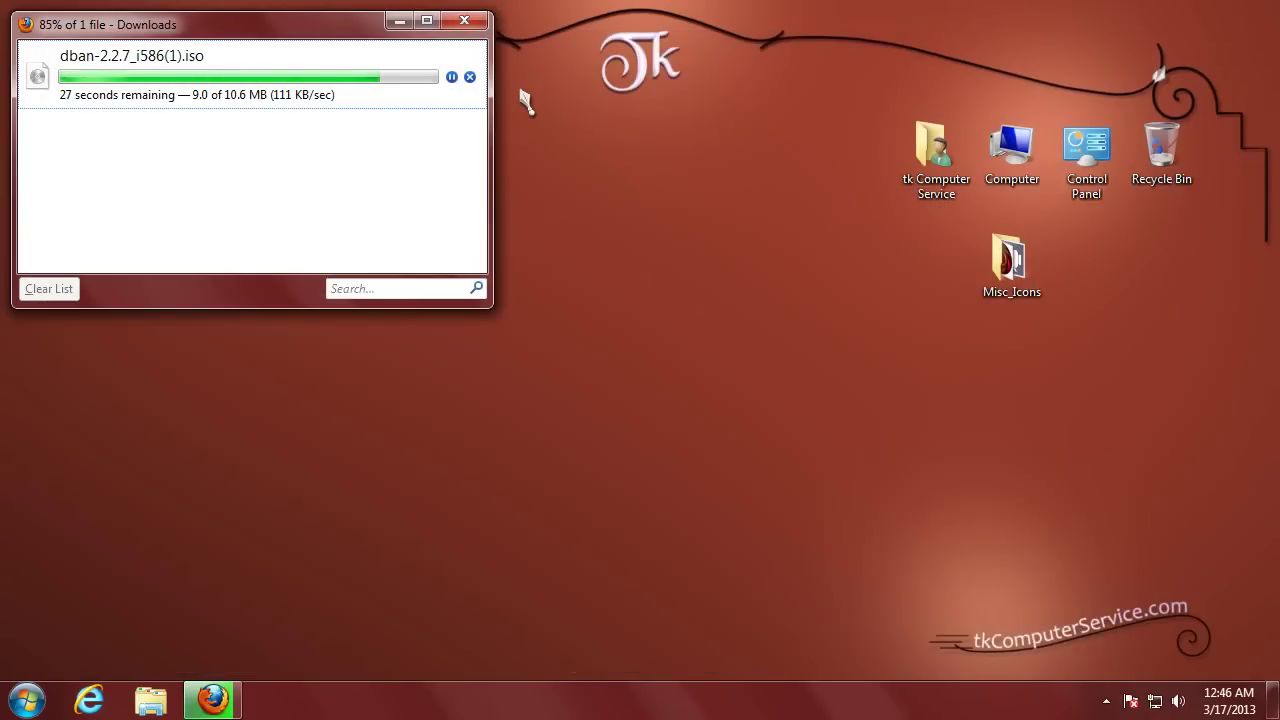
click(470, 24)
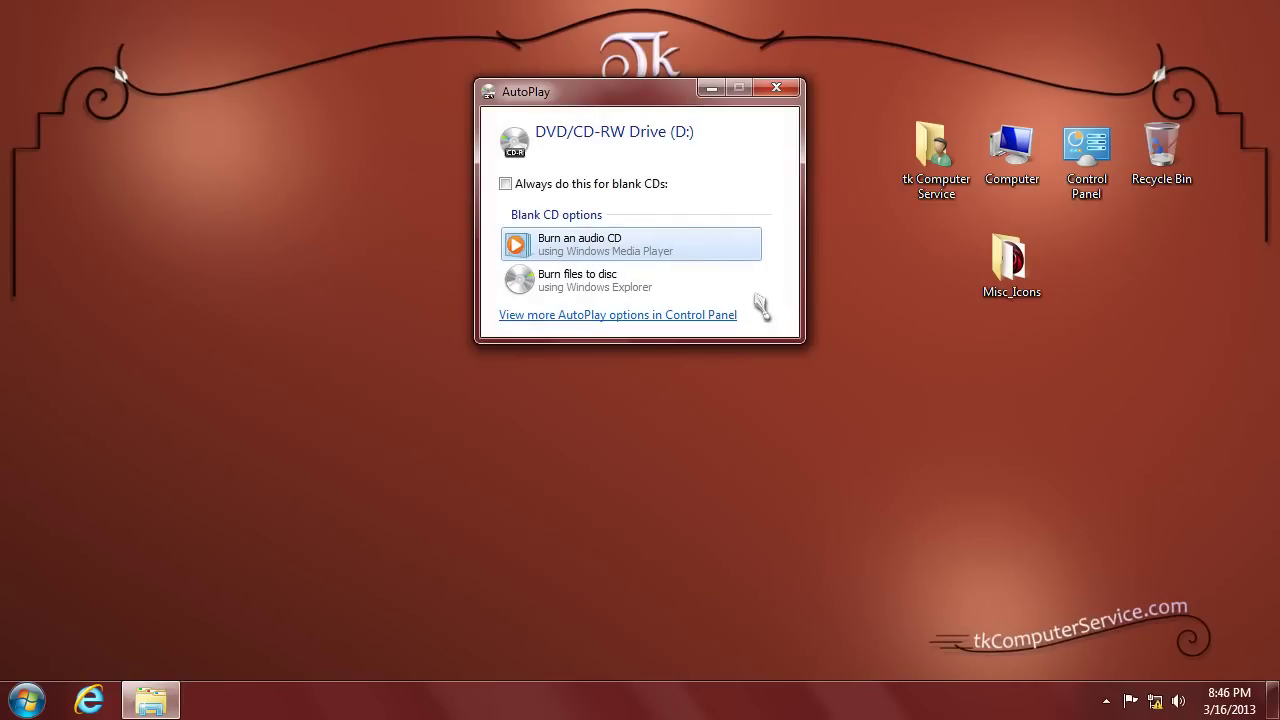
Step: Open the dban-2.2.7_i586 image from the Downloads folder in Windows Disc Image Burner, leaving only the burner window open
click(776, 89)
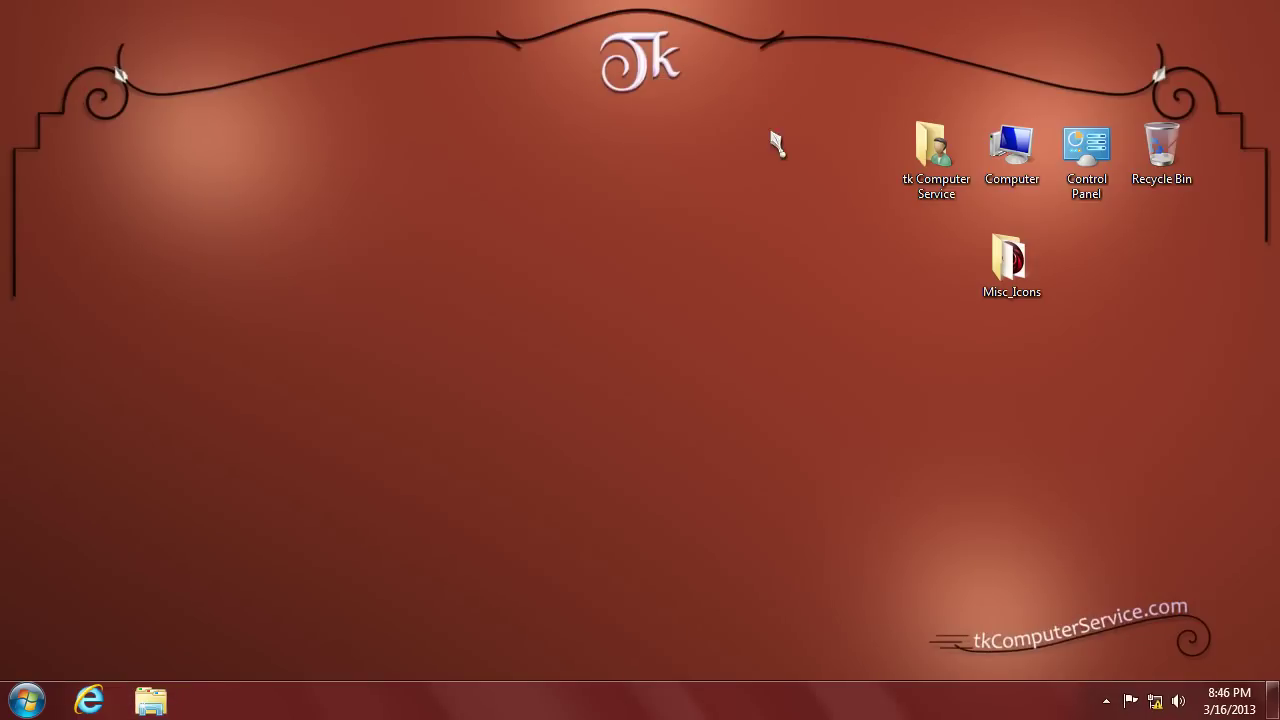
double_click(935, 190)
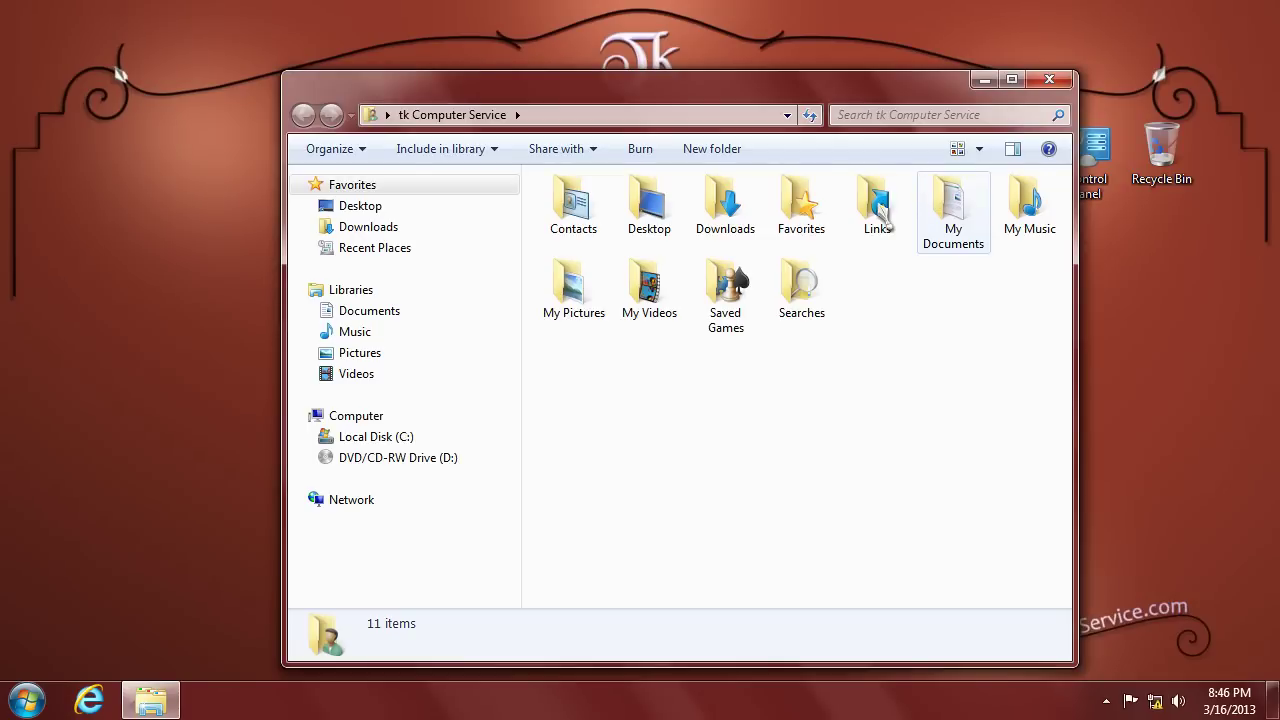
click(753, 223)
double_click(753, 223)
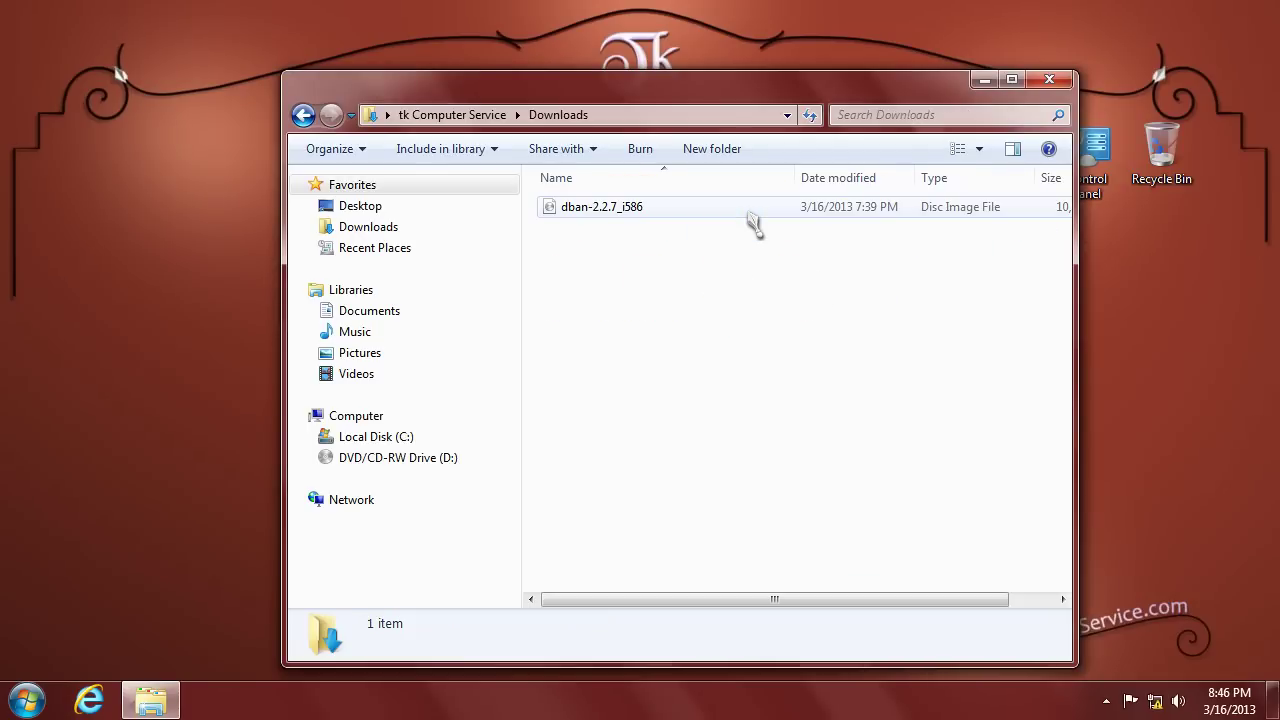
double_click(665, 220)
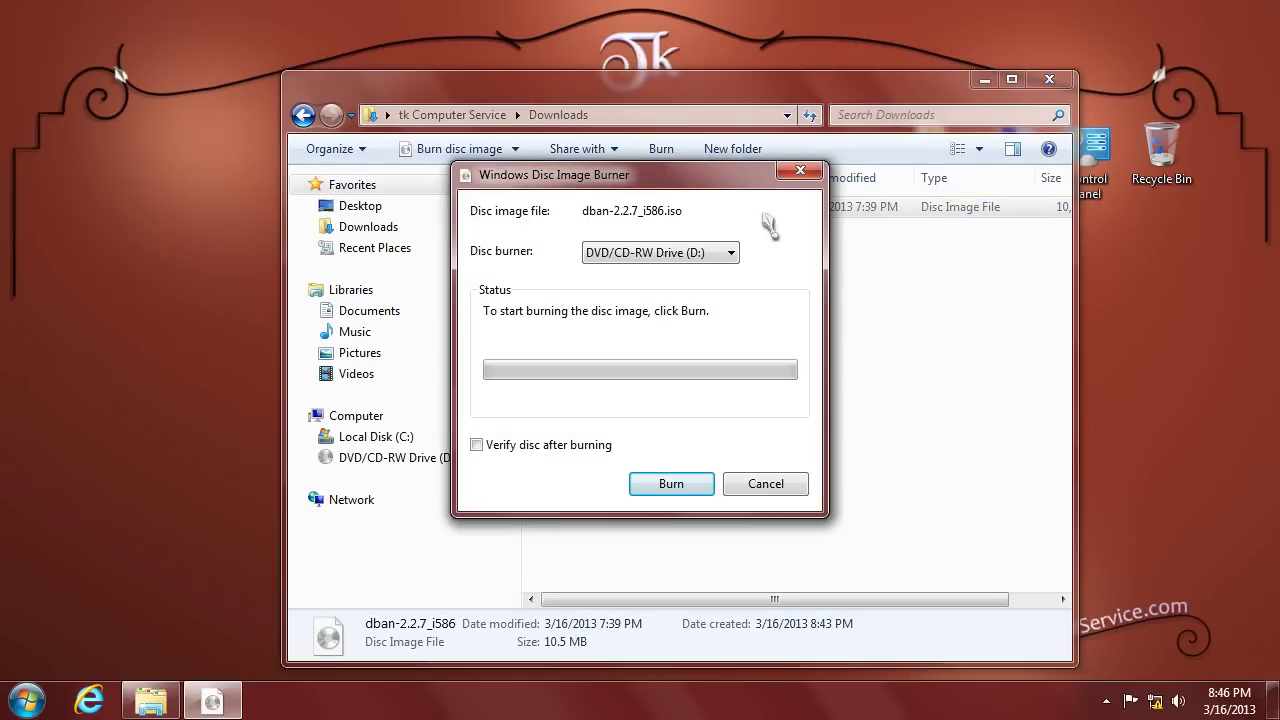
click(1048, 80)
click(1048, 80)
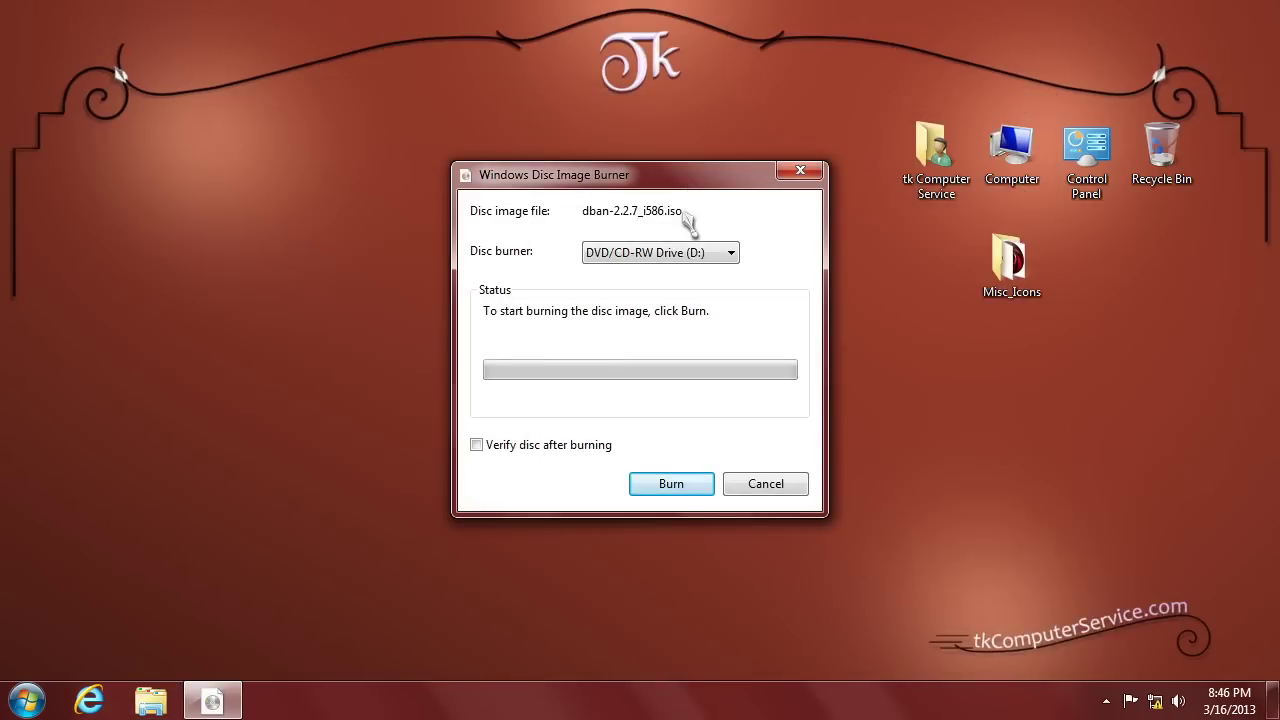
Step: Burn the DBAN image to the disc in drive D: with verification after burning, and close the burner
click(477, 445)
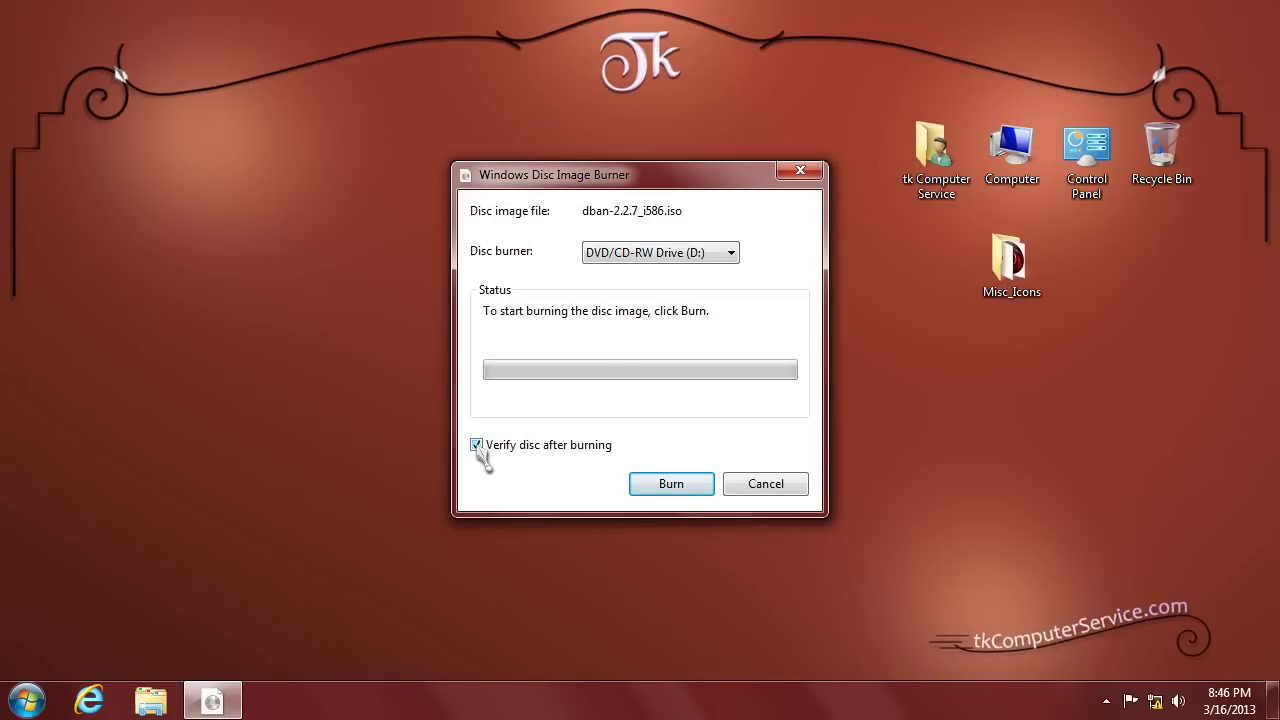
click(693, 492)
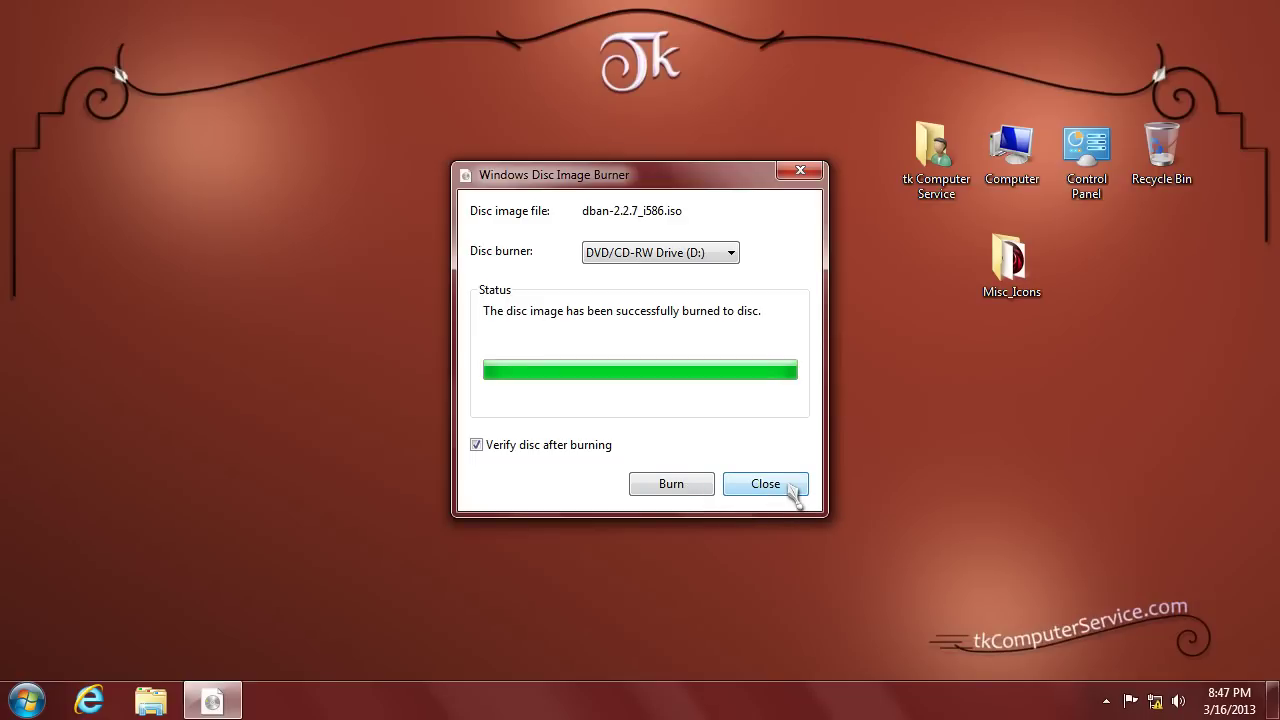
click(793, 489)
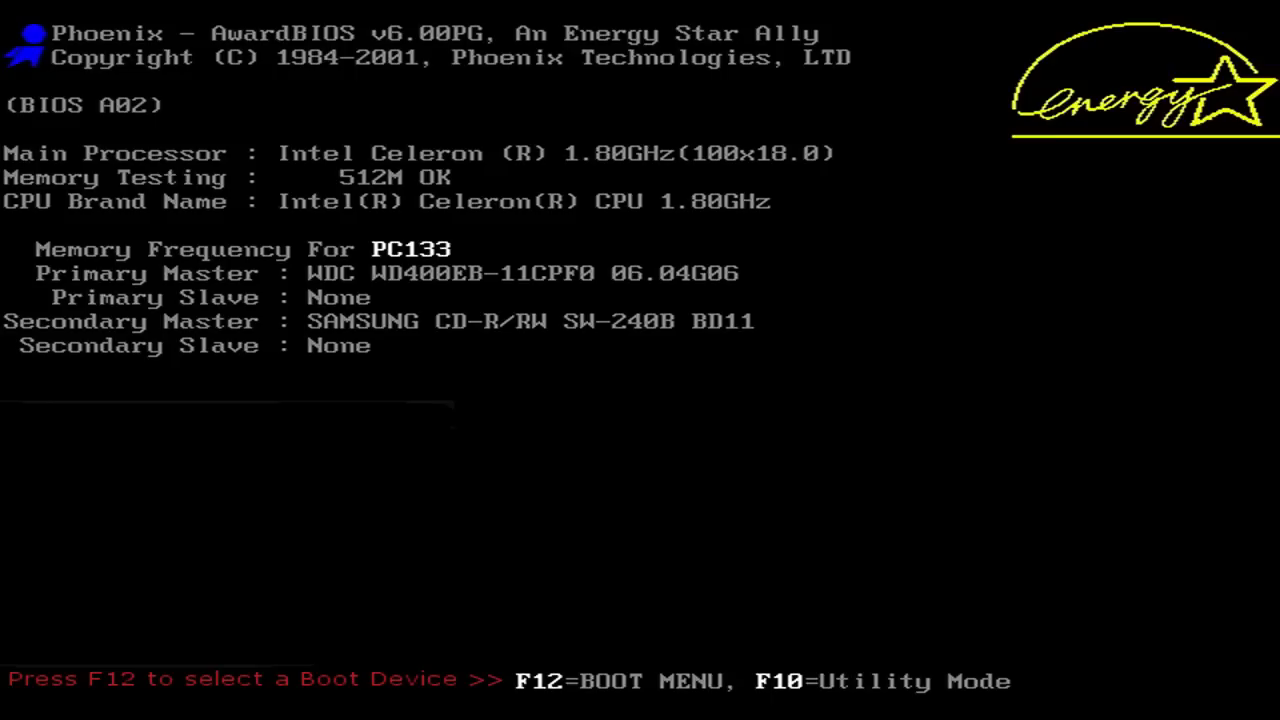
Step: Bring up the boot device menu during startup and highlight IDE CD-ROM Device
key(F12)
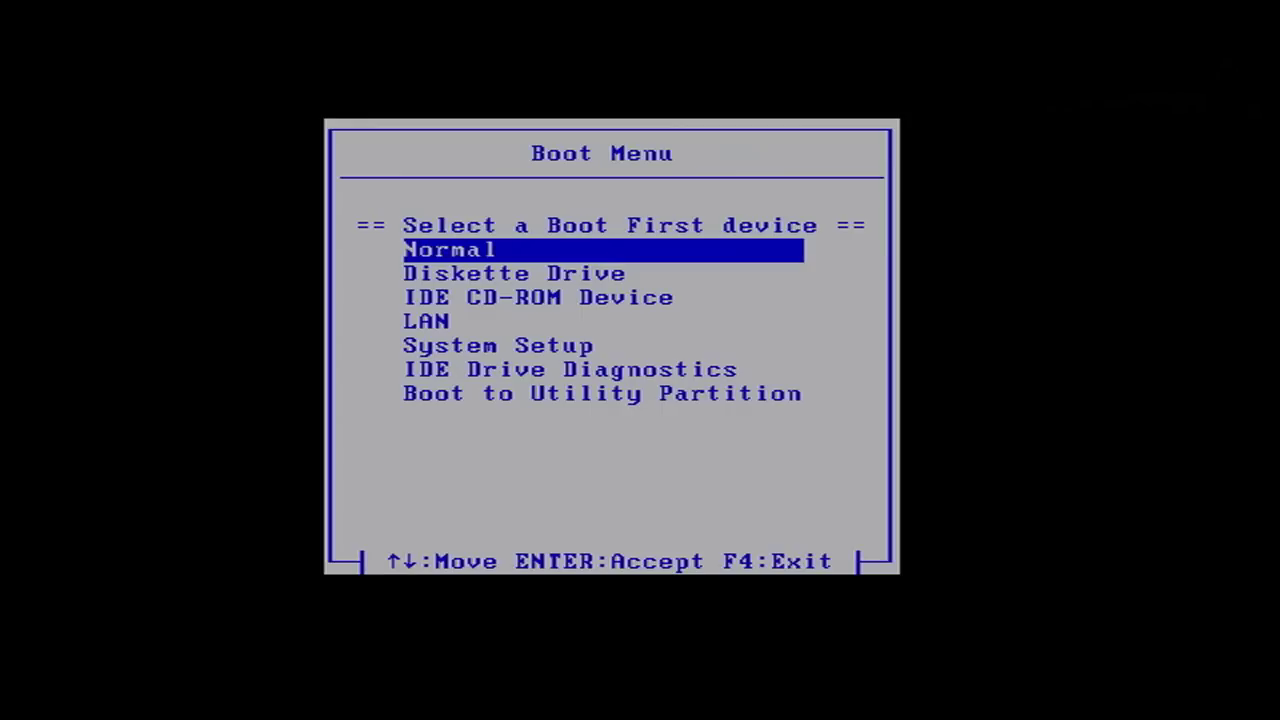
key(Down)
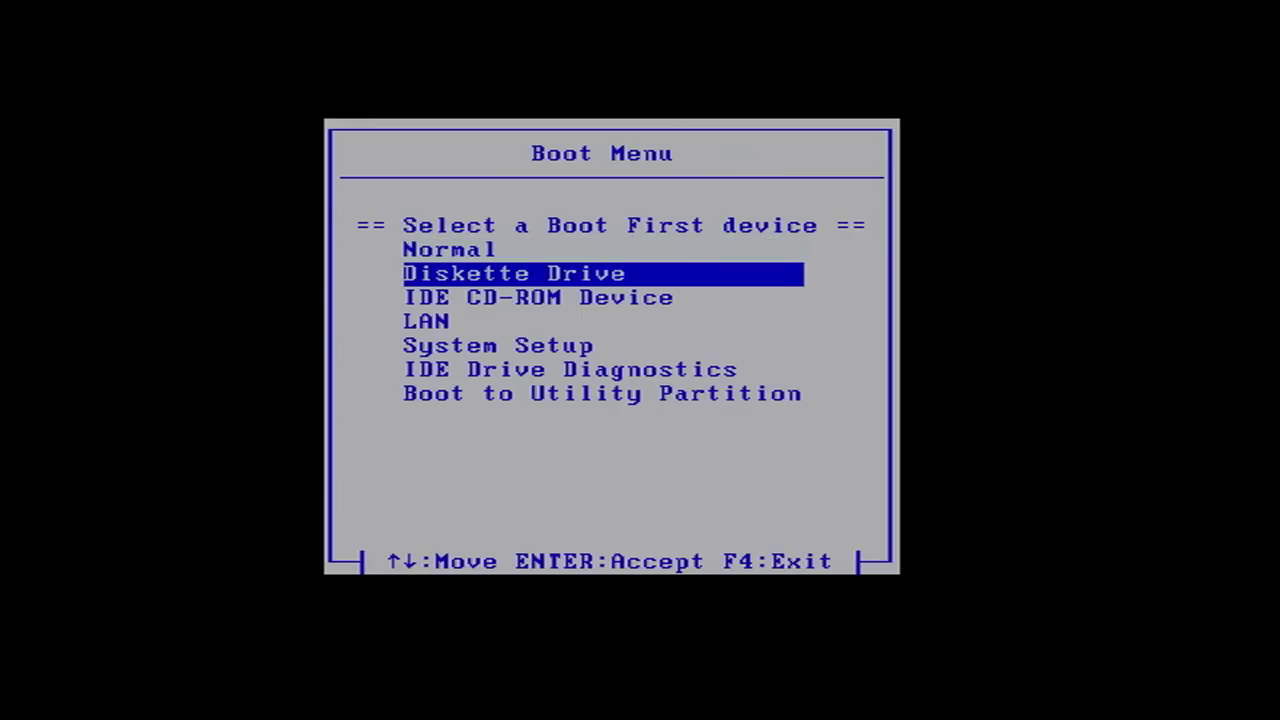
key(Down)
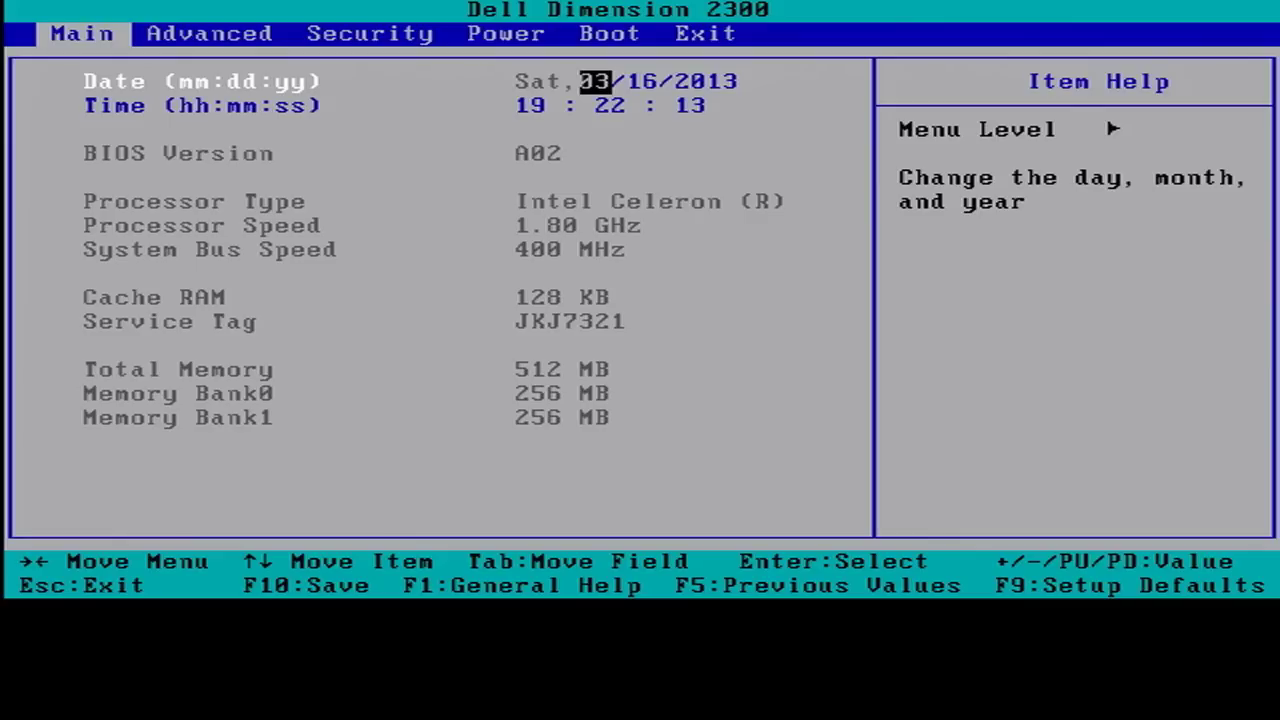
Step: Go to the Boot settings in the BIOS setup and select the 1st Boot Device entry
key(Right)
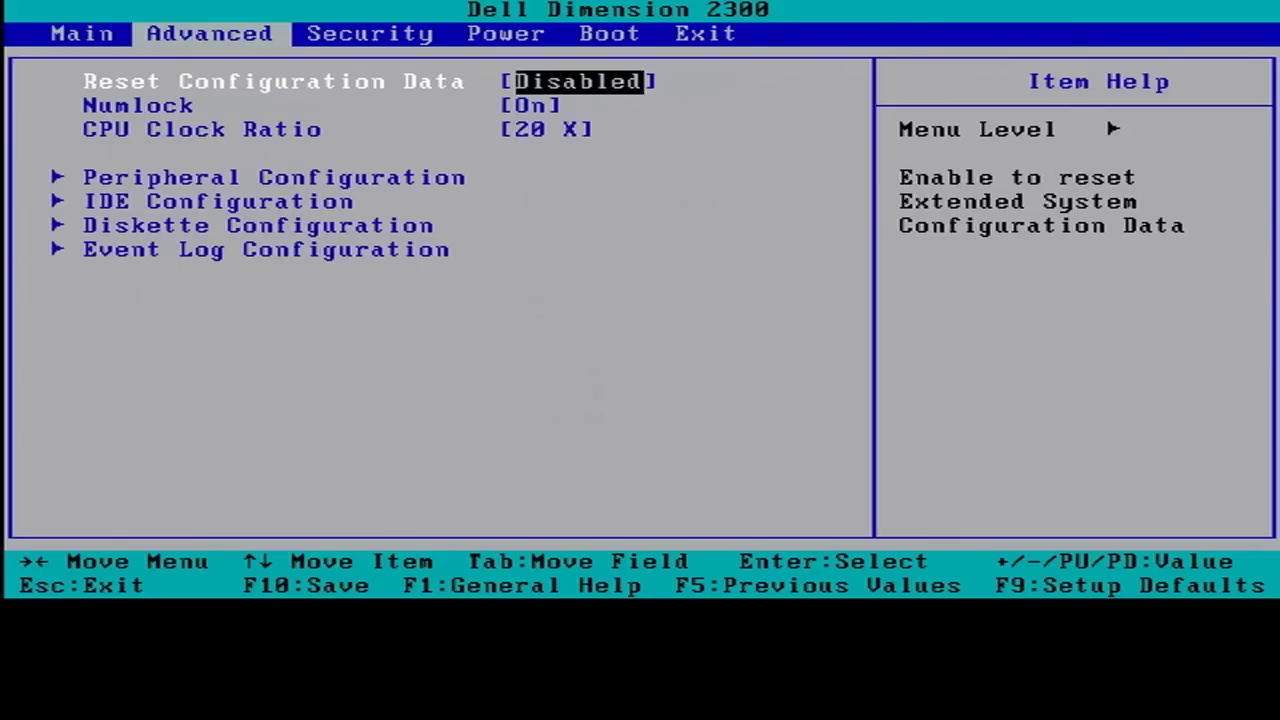
key(Right)
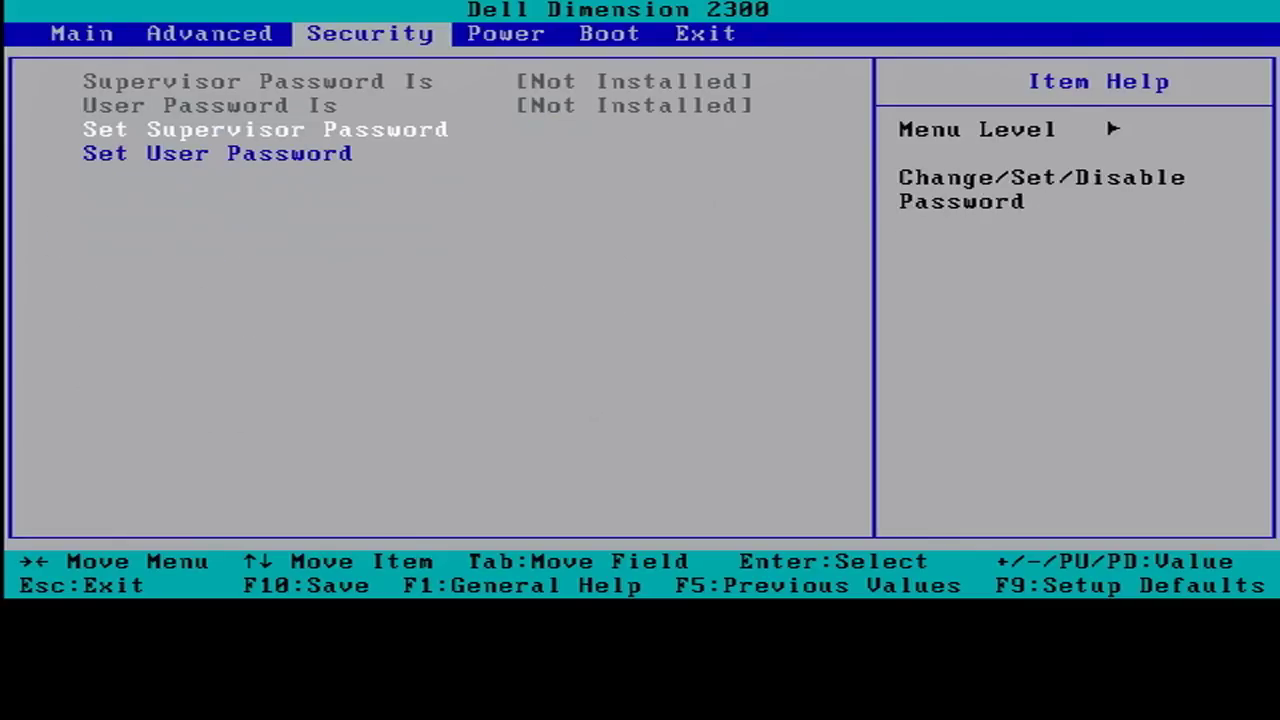
key(Right)
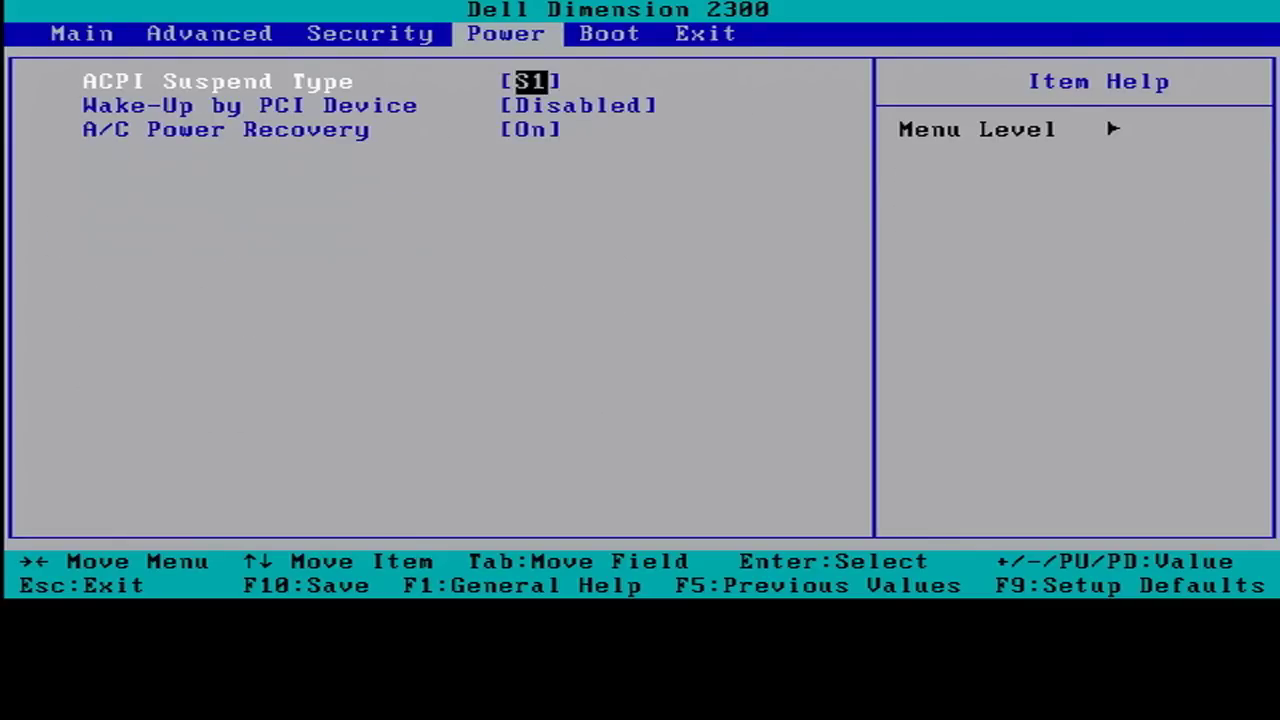
key(Right)
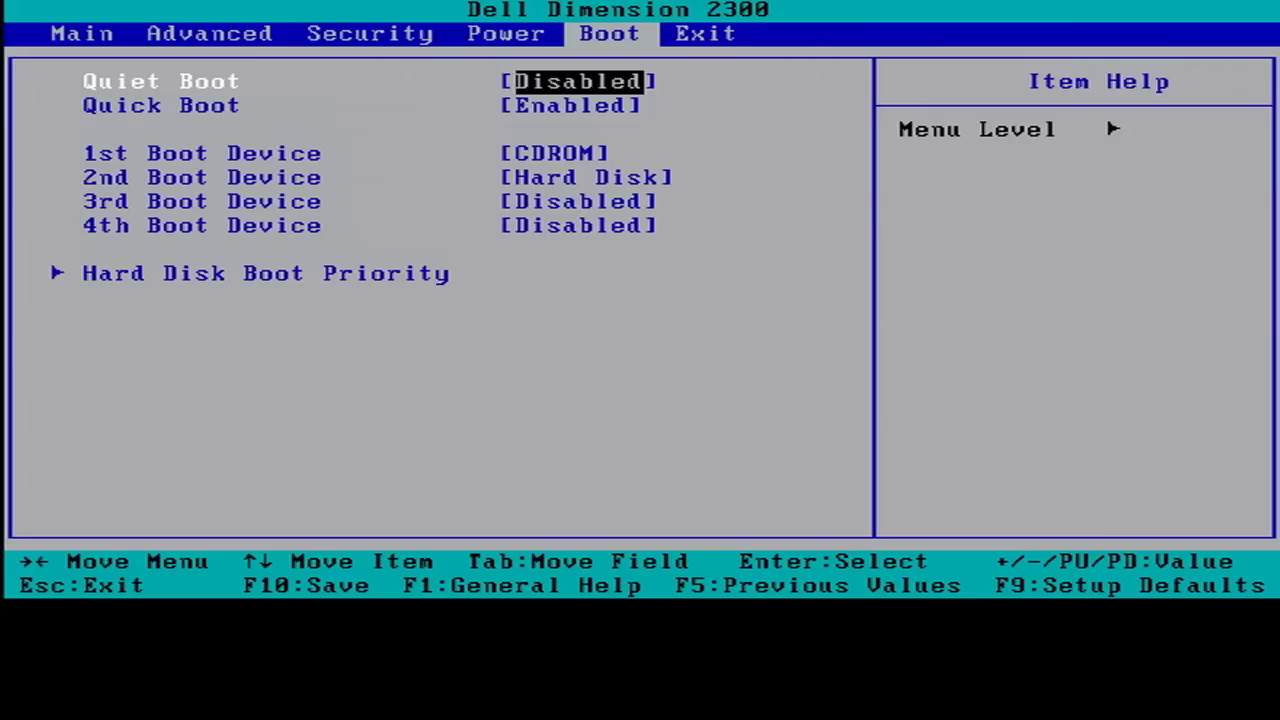
key(Down)
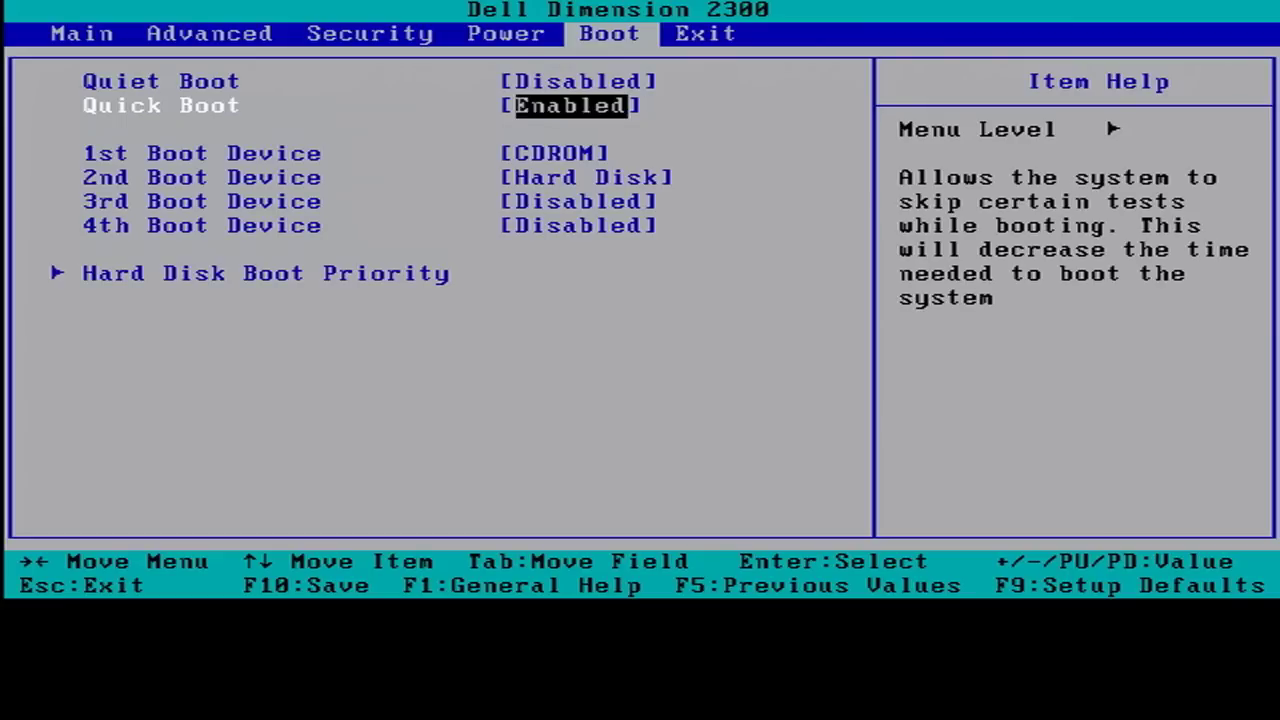
key(Down)
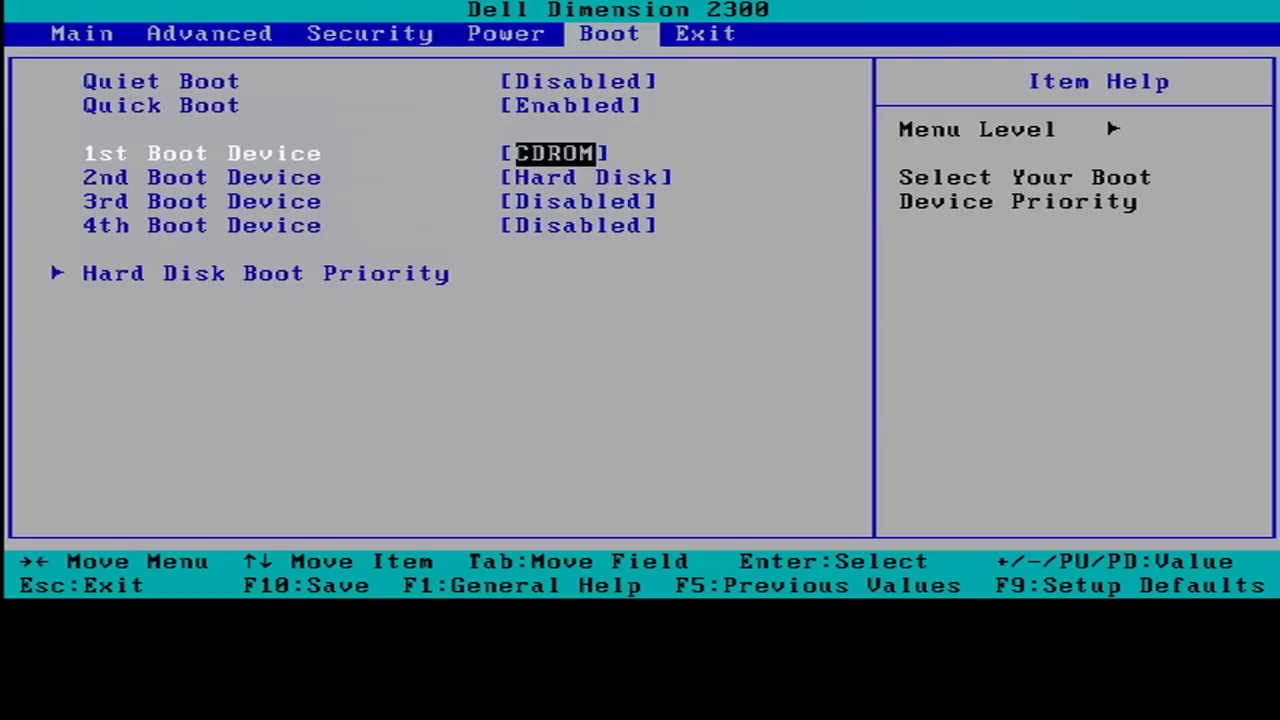
key(Down)
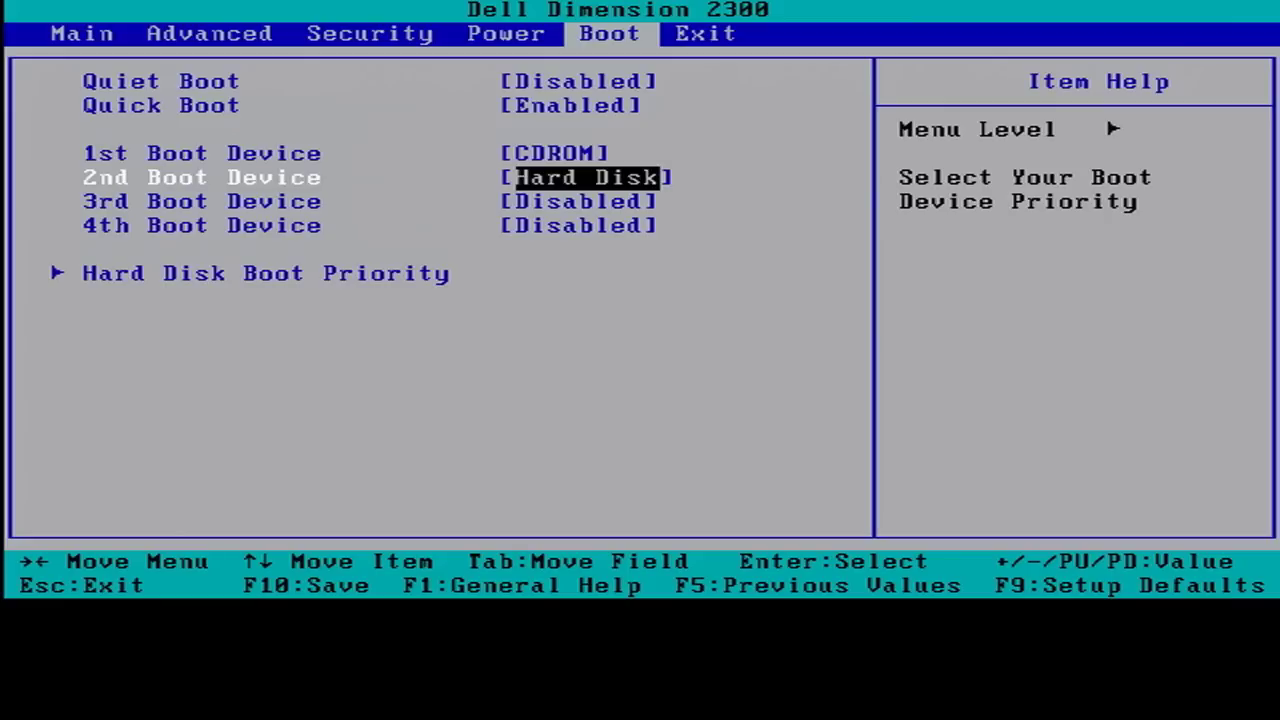
key(Up)
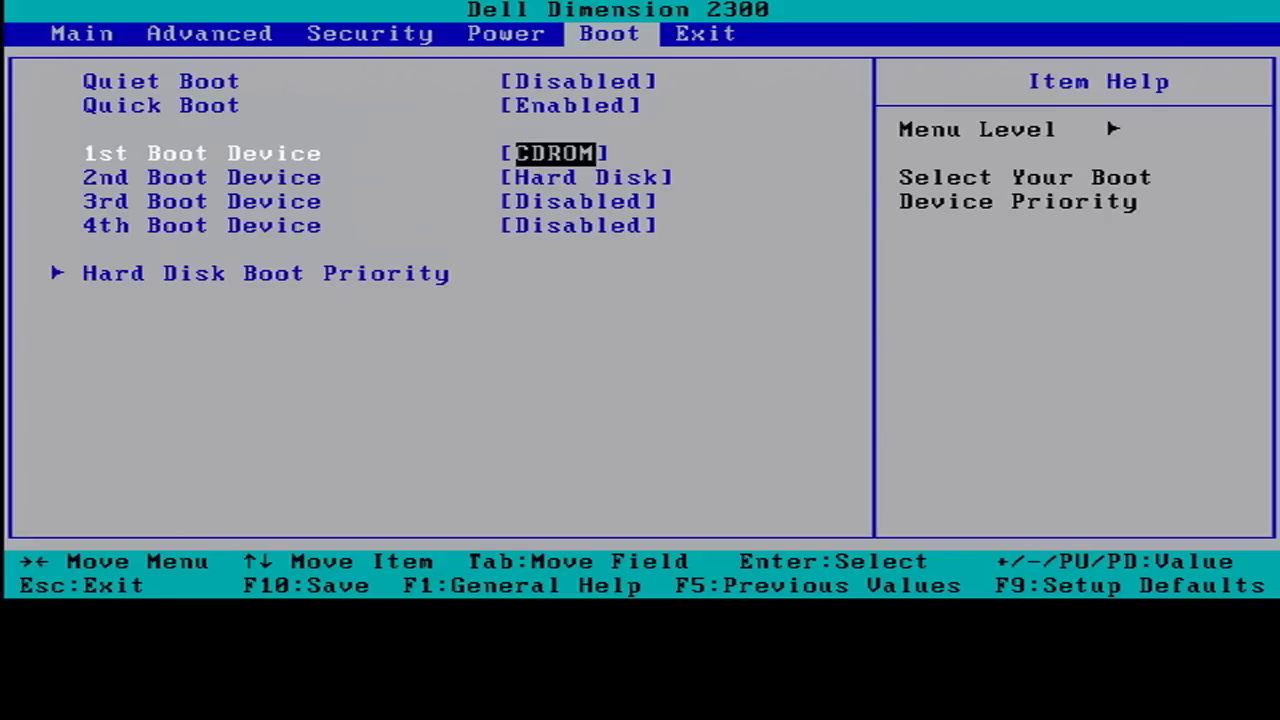
Step: Set the 1st Boot Device to CDROM and exit the BIOS setup saving changes
key(Return)
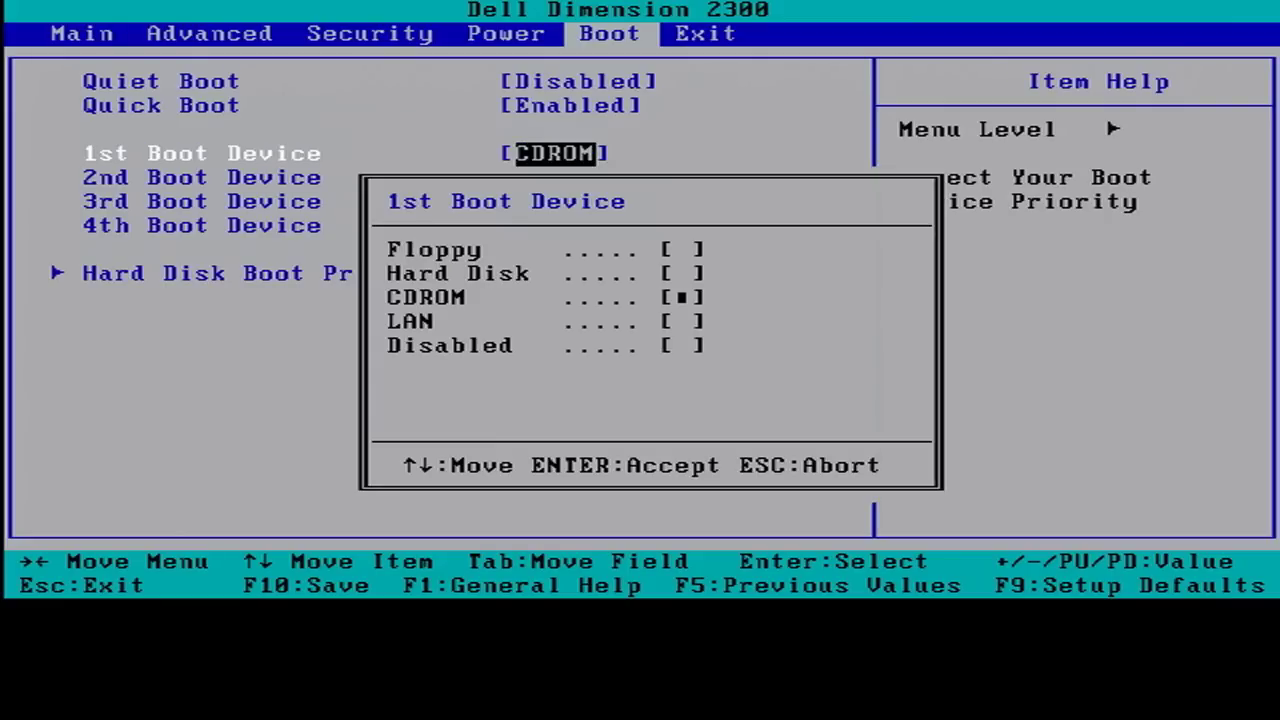
key(Up)
key(Up)
key(Down)
key(Down)
key(Return)
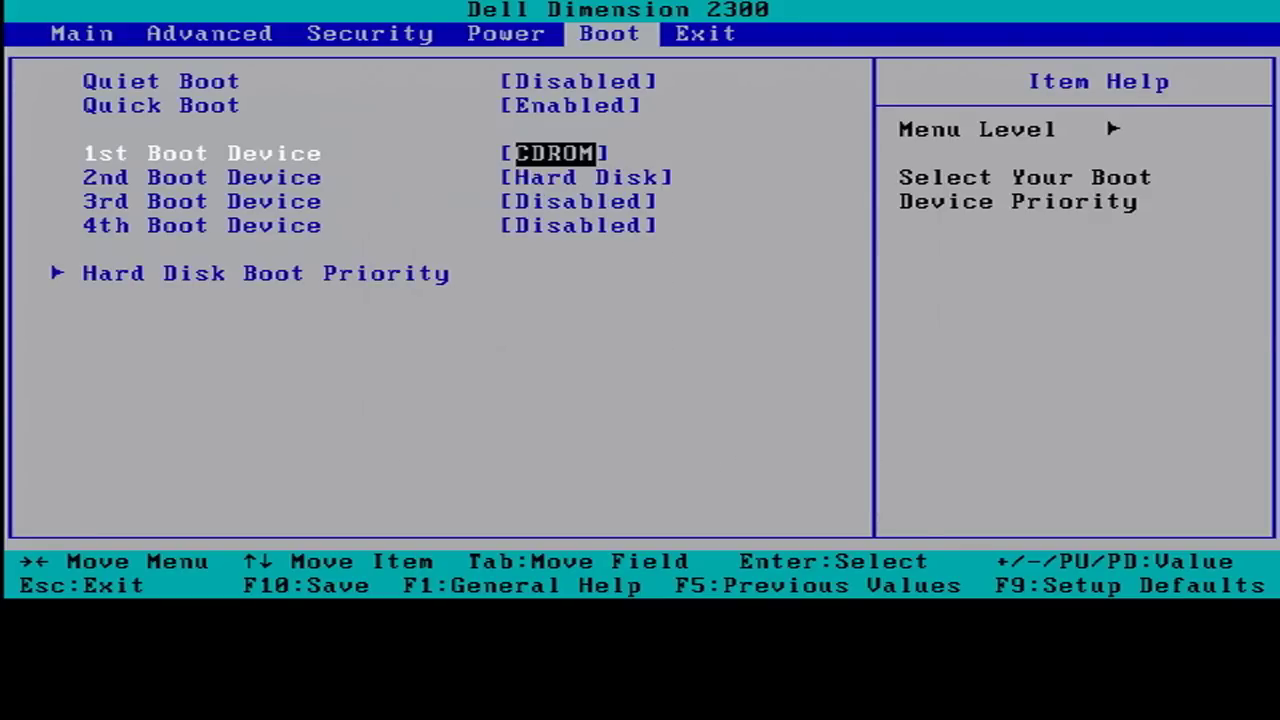
key(Right)
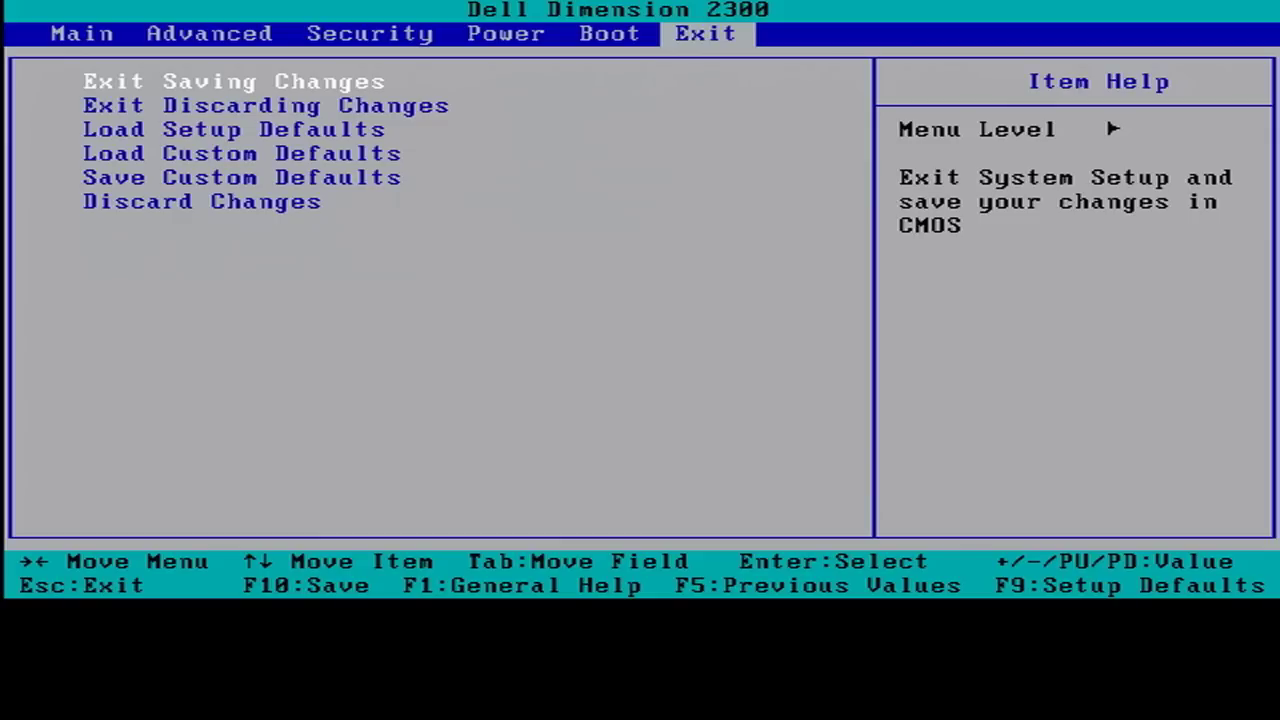
key(Return)
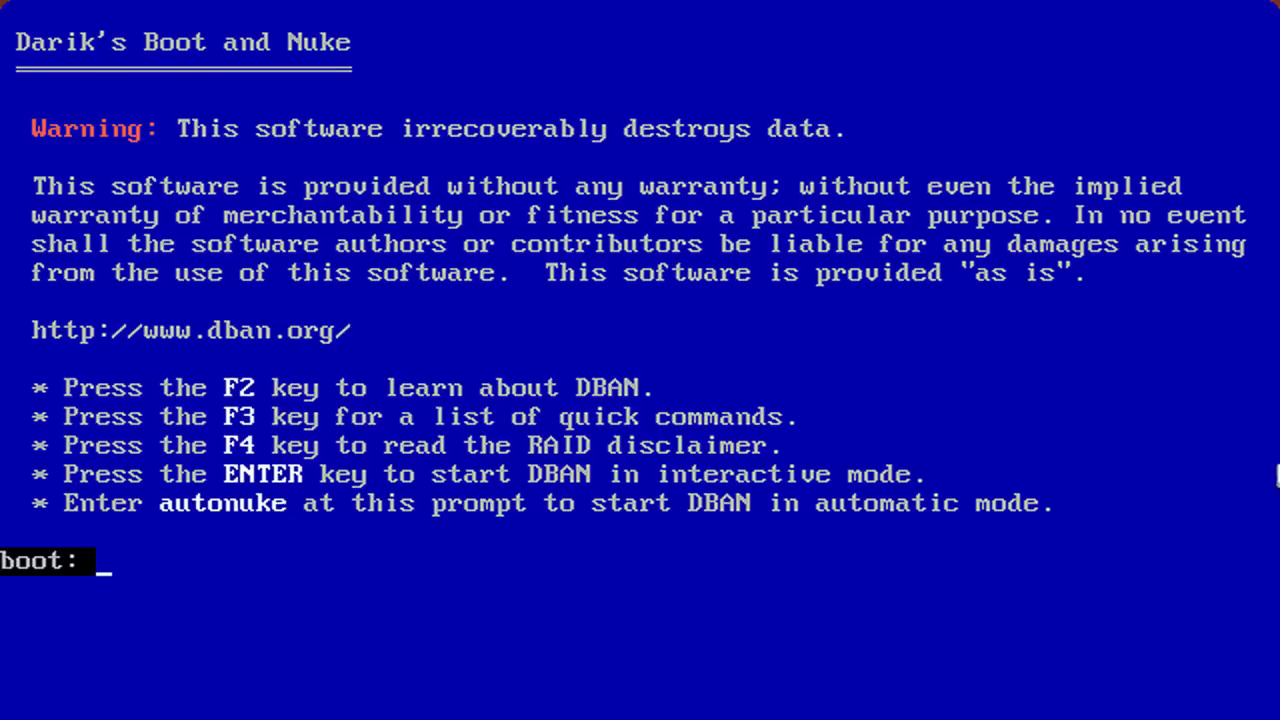
Step: Start DBAN in interactive mode and mark the ATA disk for wiping with the Mersenne Twister random number generator
key(Return)
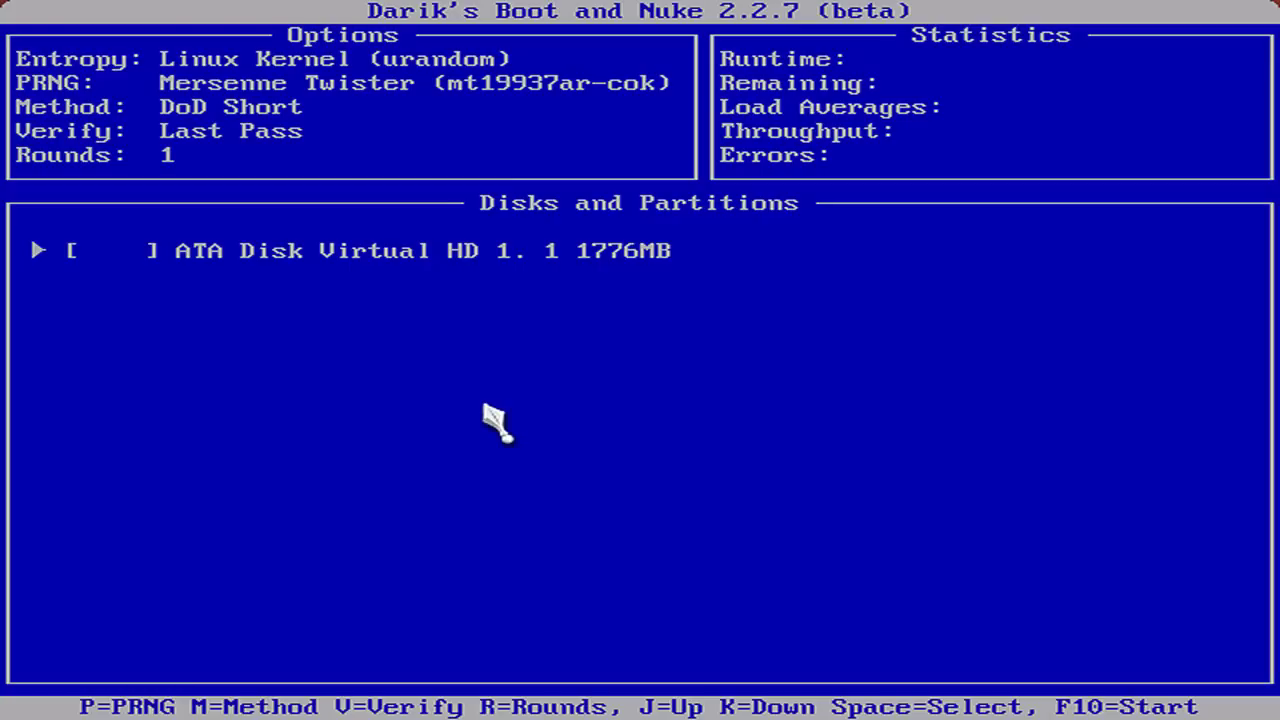
key(space)
key(p)
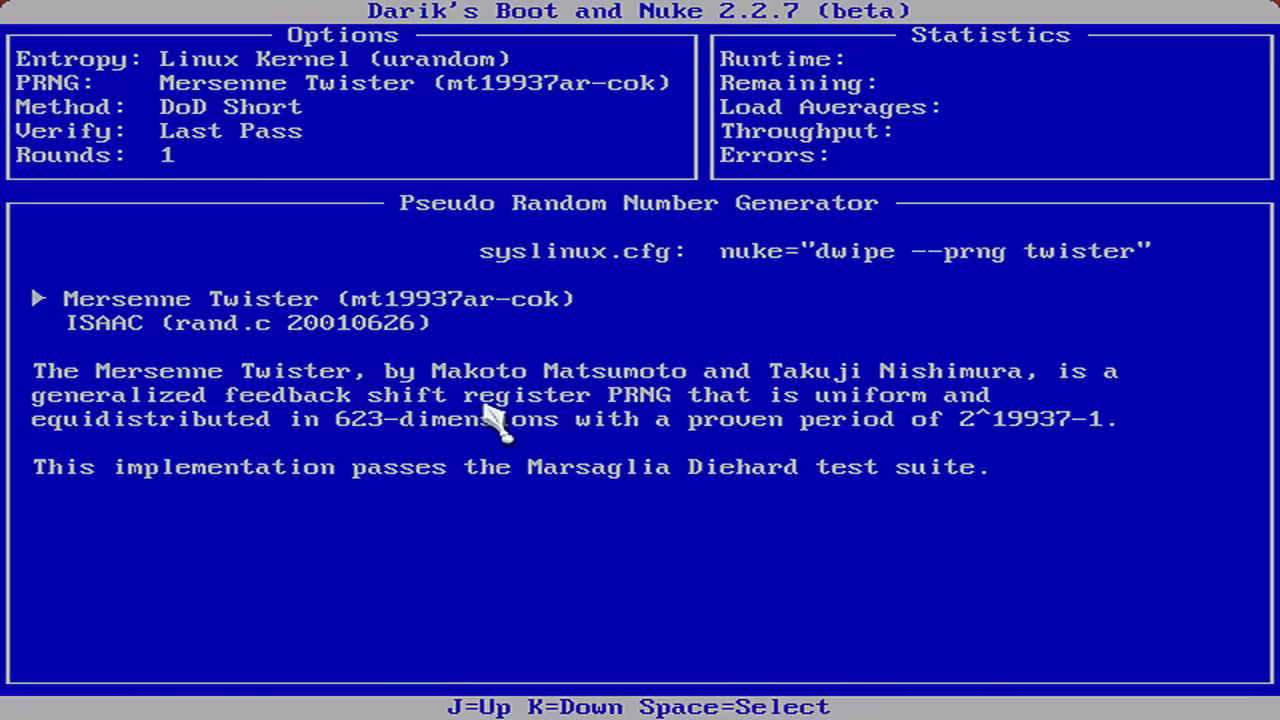
key(space)
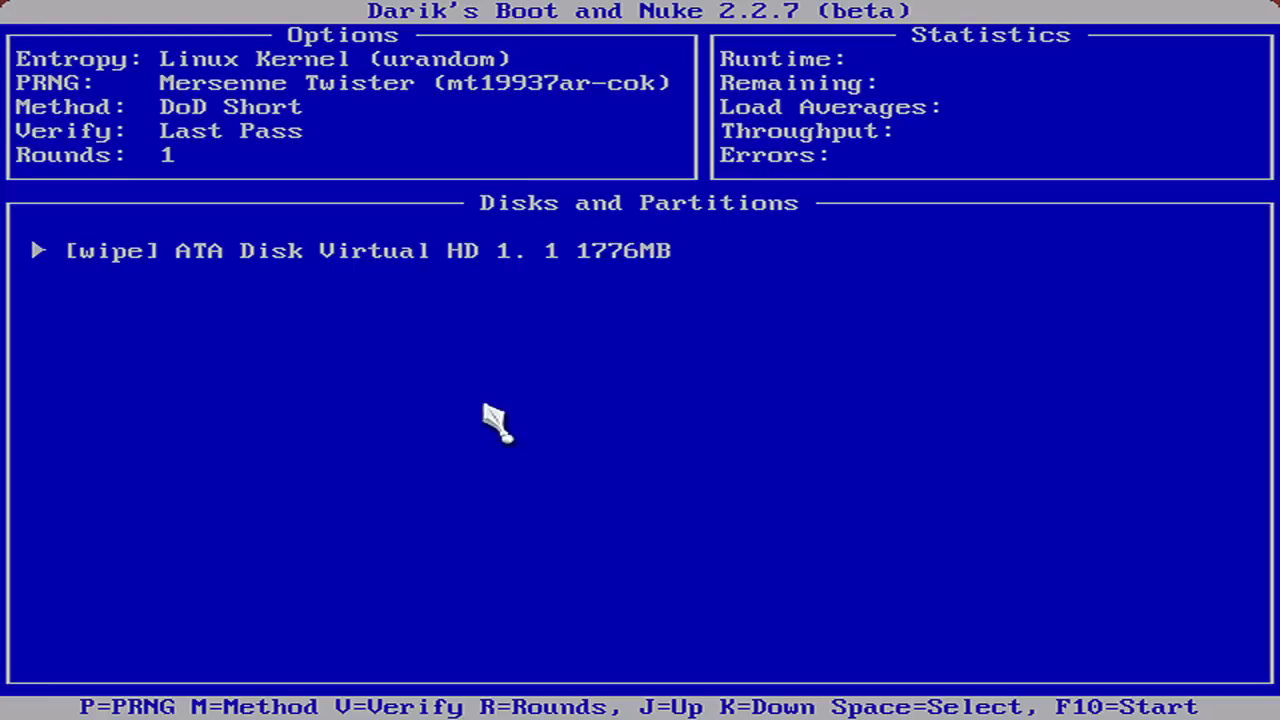
Step: Review the available wipe methods and set the disk's wipe method to RCMP TSSIT OPS-II
key(m)
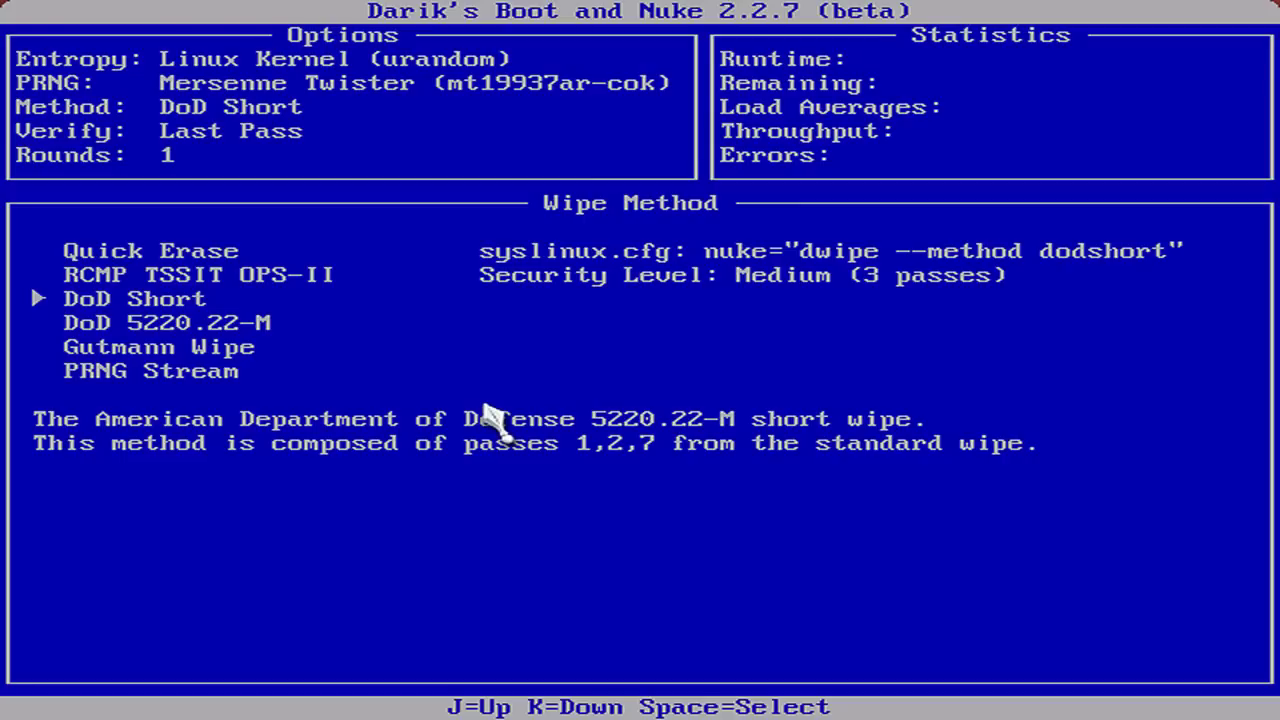
key(Up)
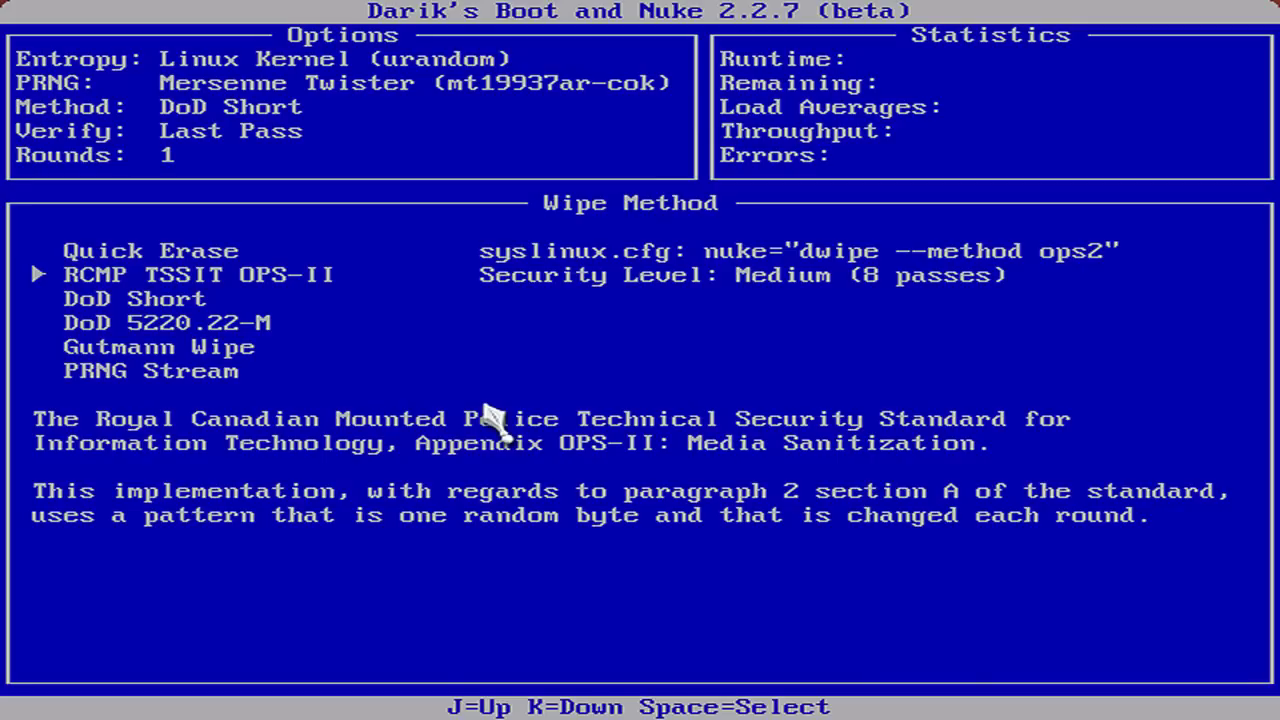
key(Down)
key(Down)
key(Down)
key(Down)
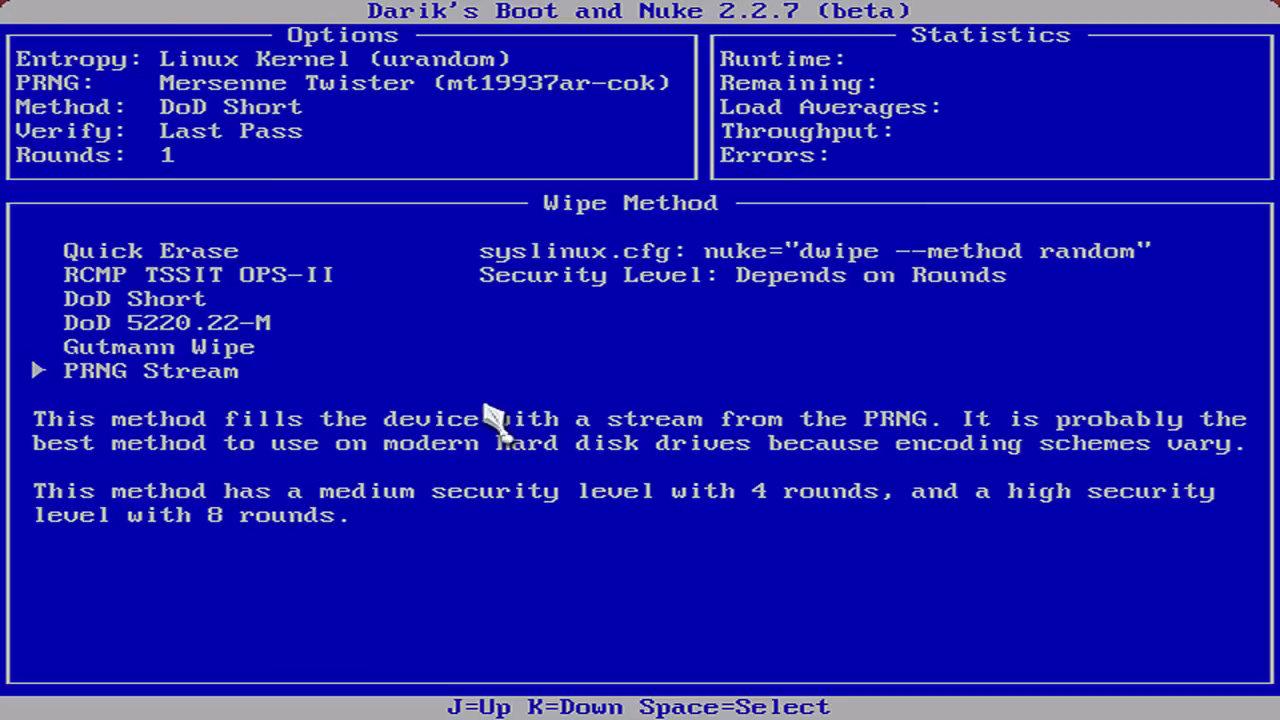
key(j)
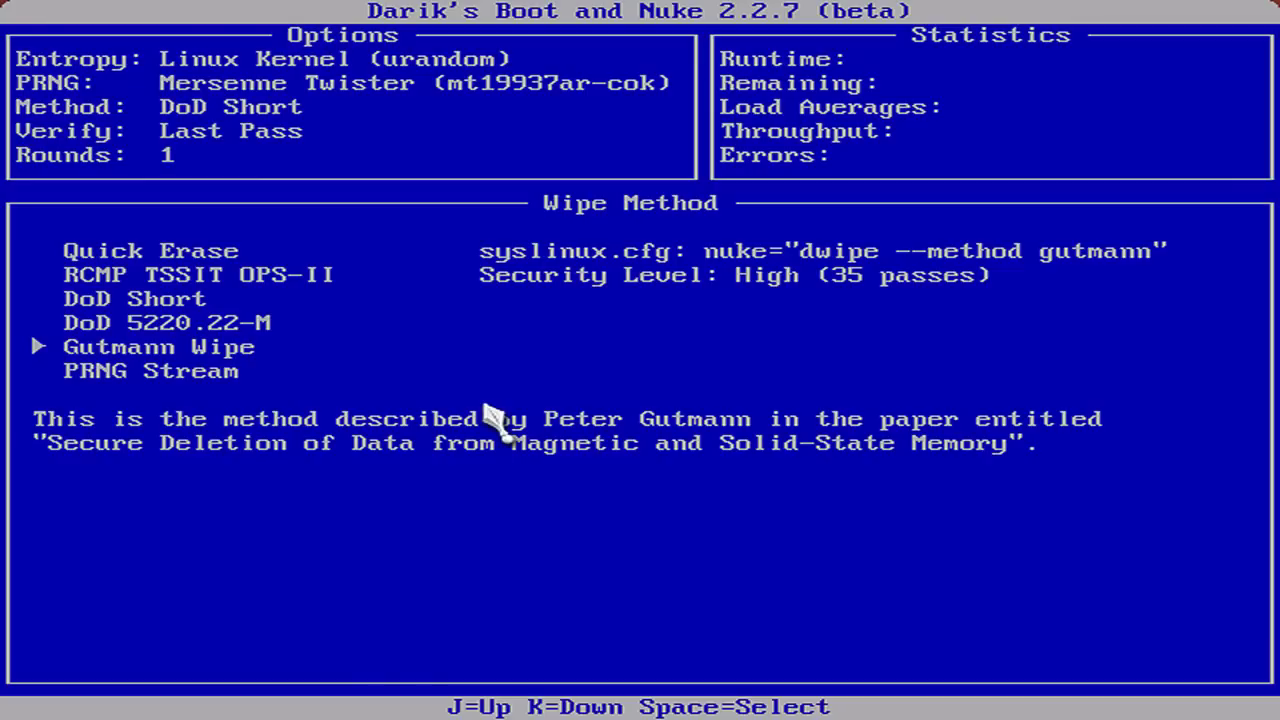
key(j)
key(j)
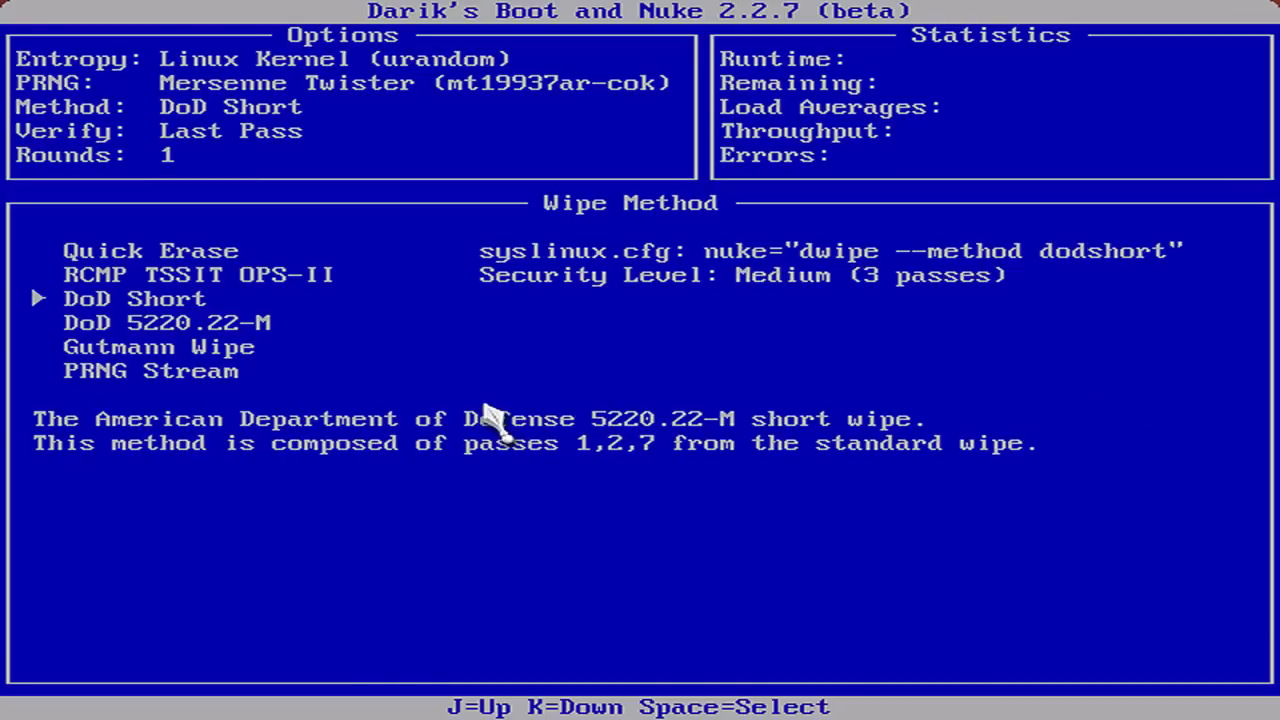
key(j)
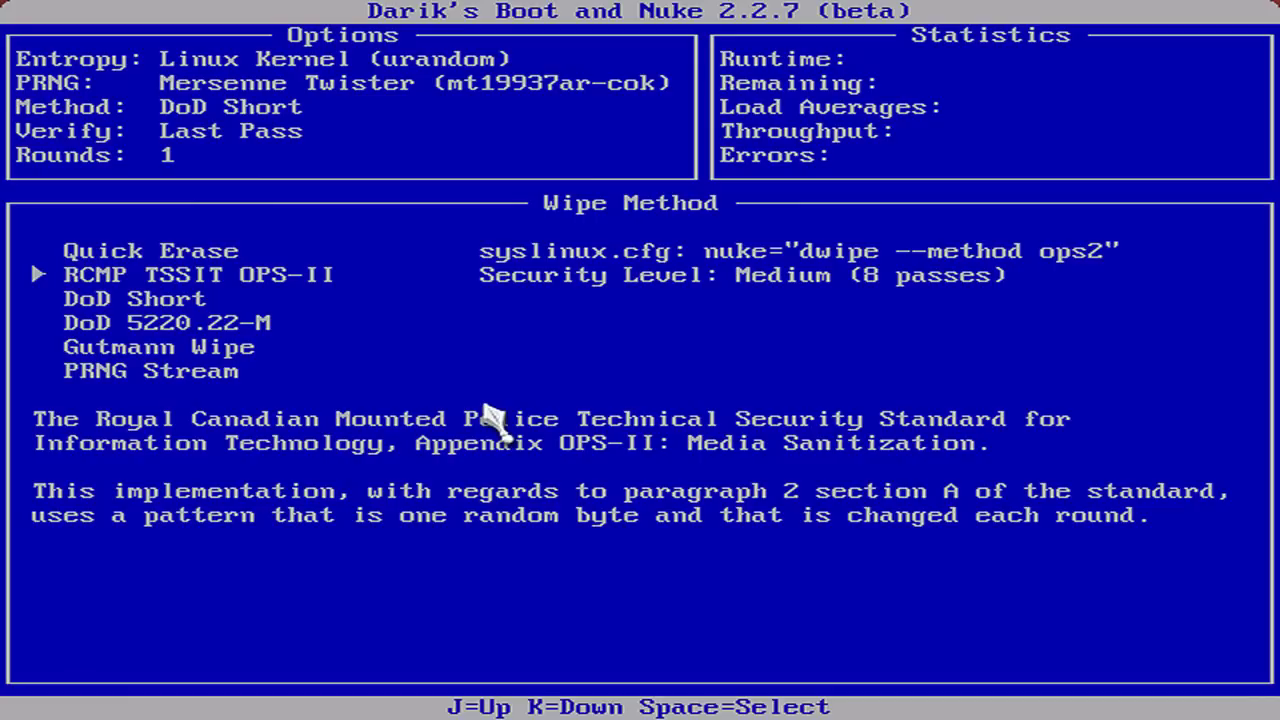
key(space)
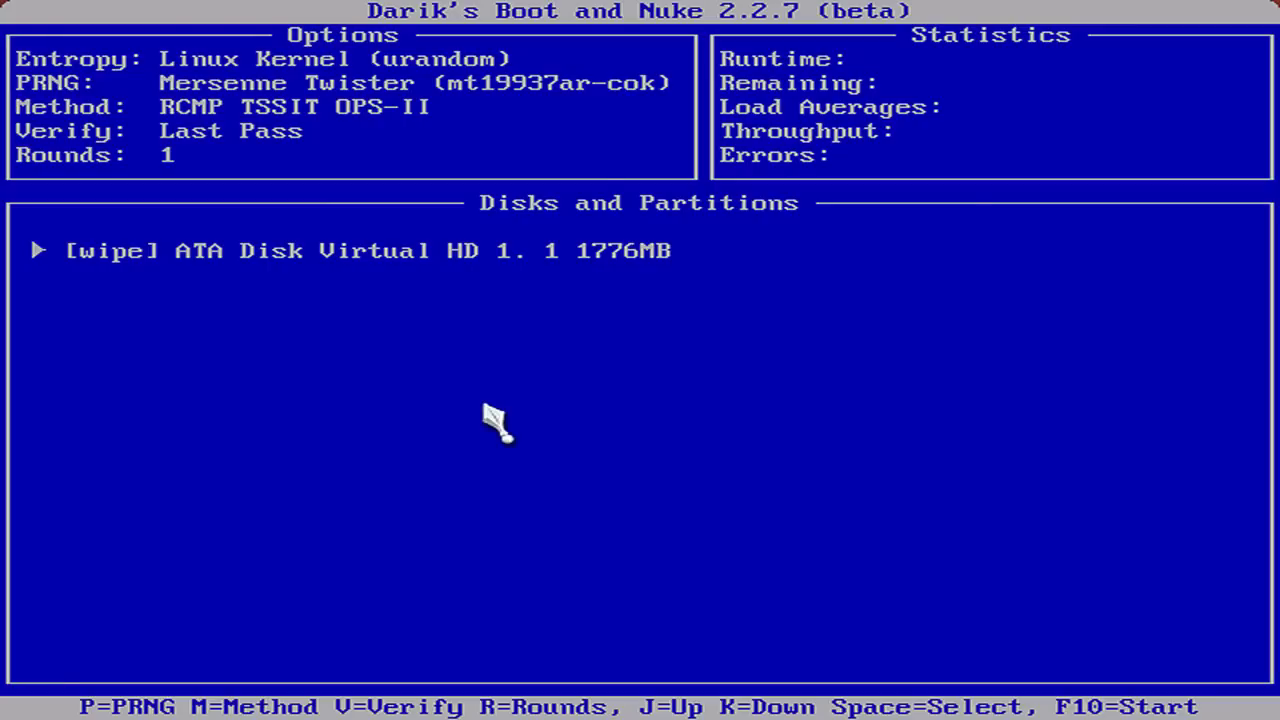
Step: Choose Verify Last Pass as the verification mode for the wipe
key(v)
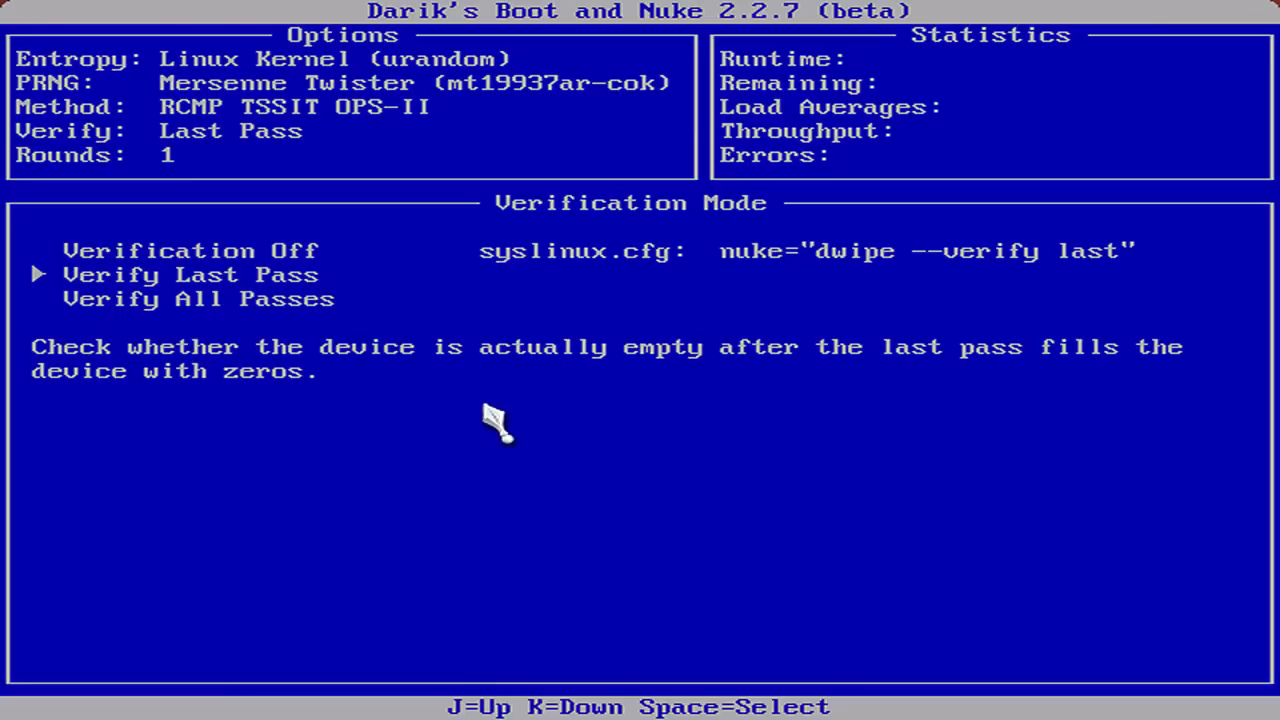
key(space)
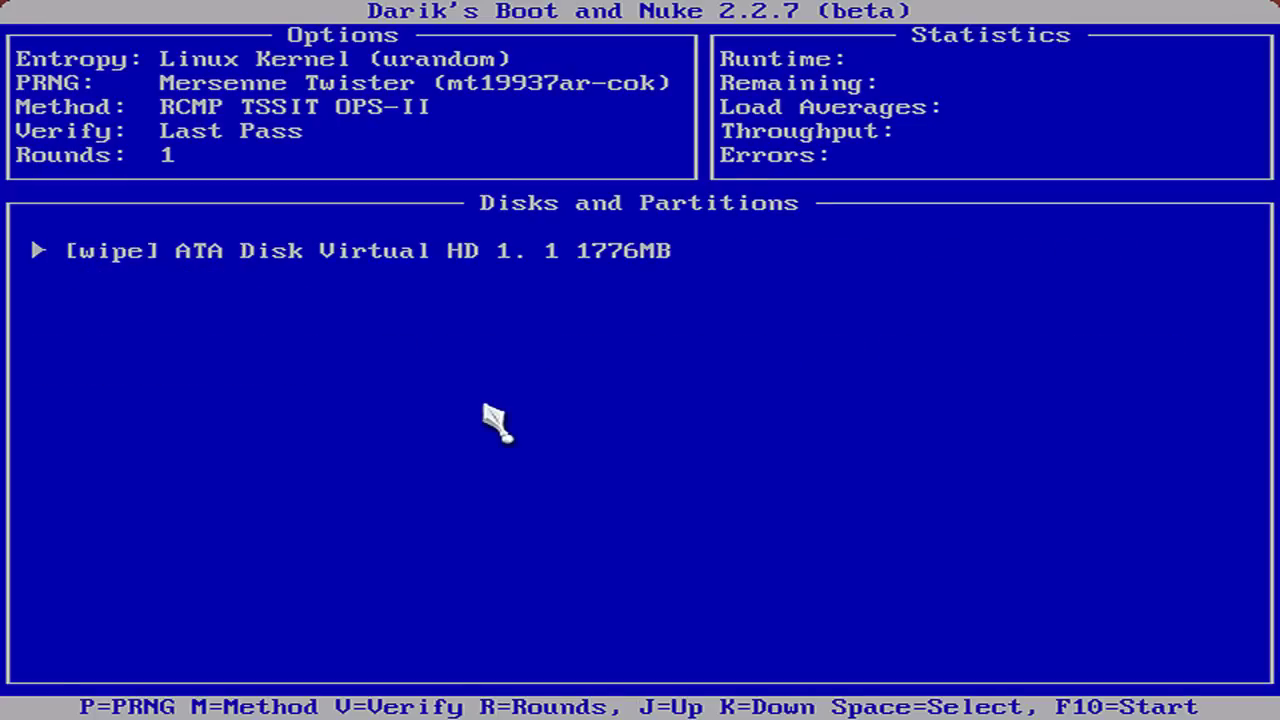
Step: Set the number of wipe rounds to 2 and start wiping the marked ATA disk
key(r)
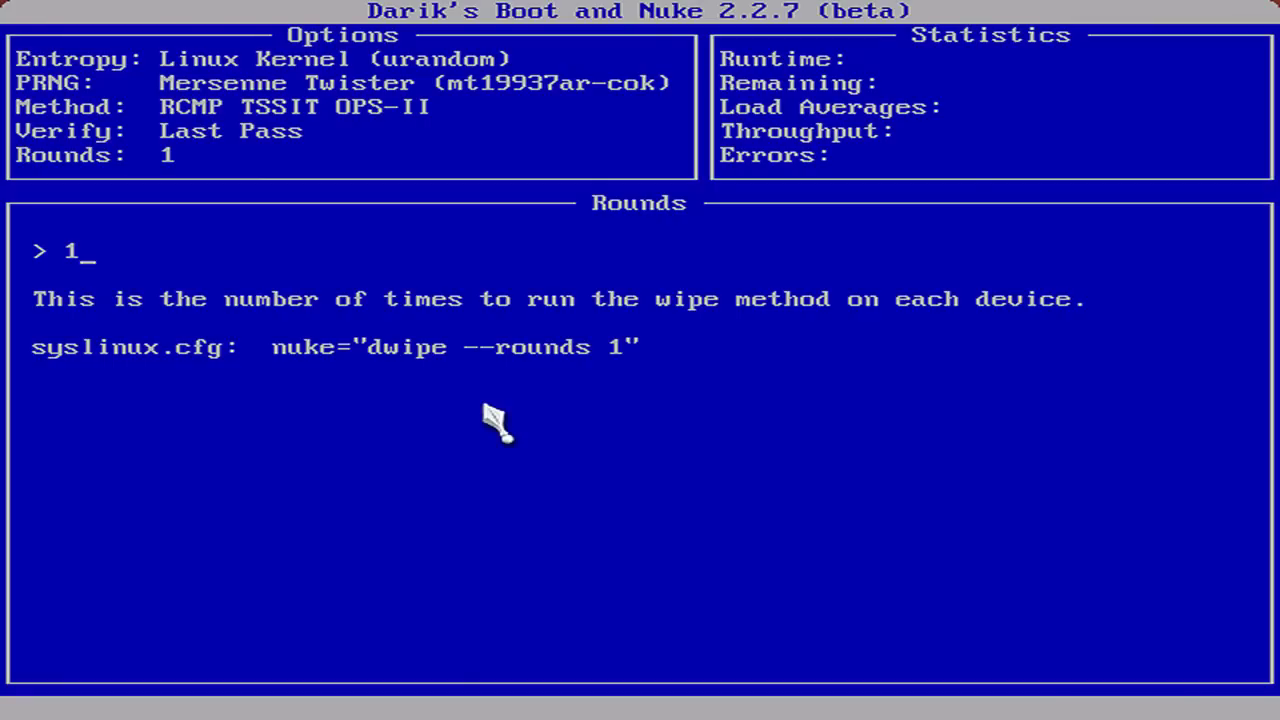
key(BackSpace)
text(2)
key(Return)
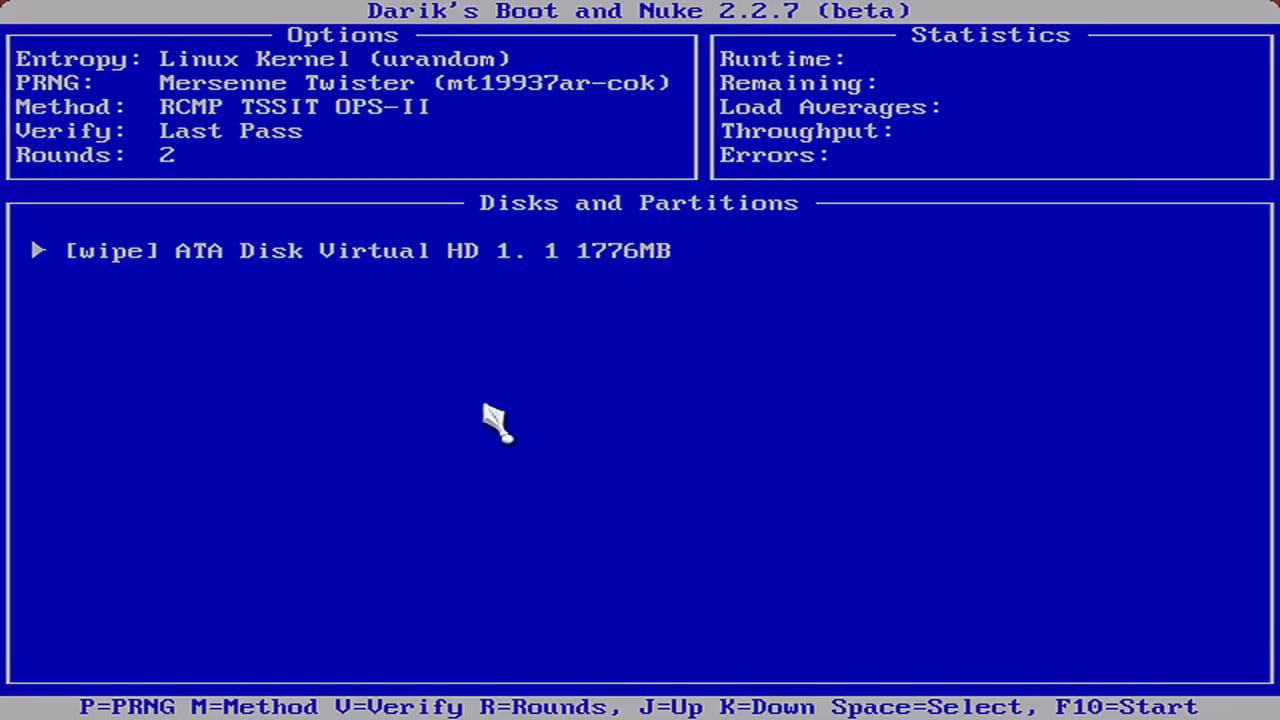
key(F10)
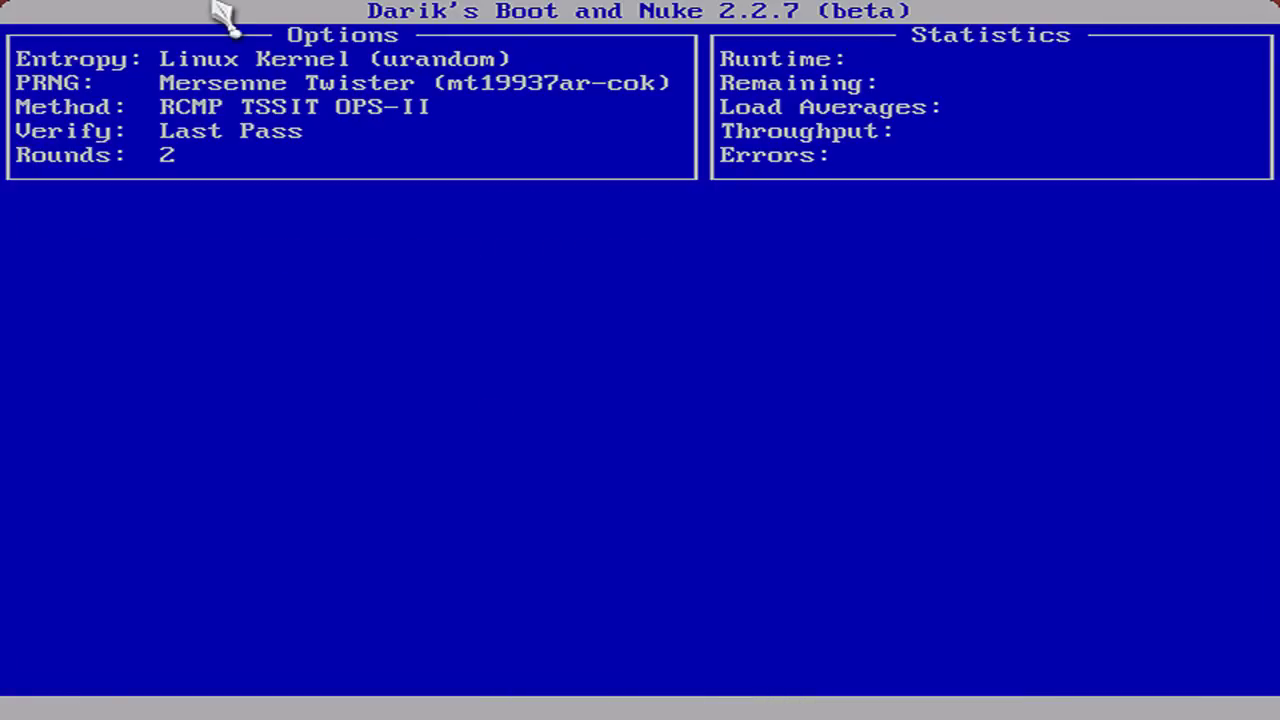